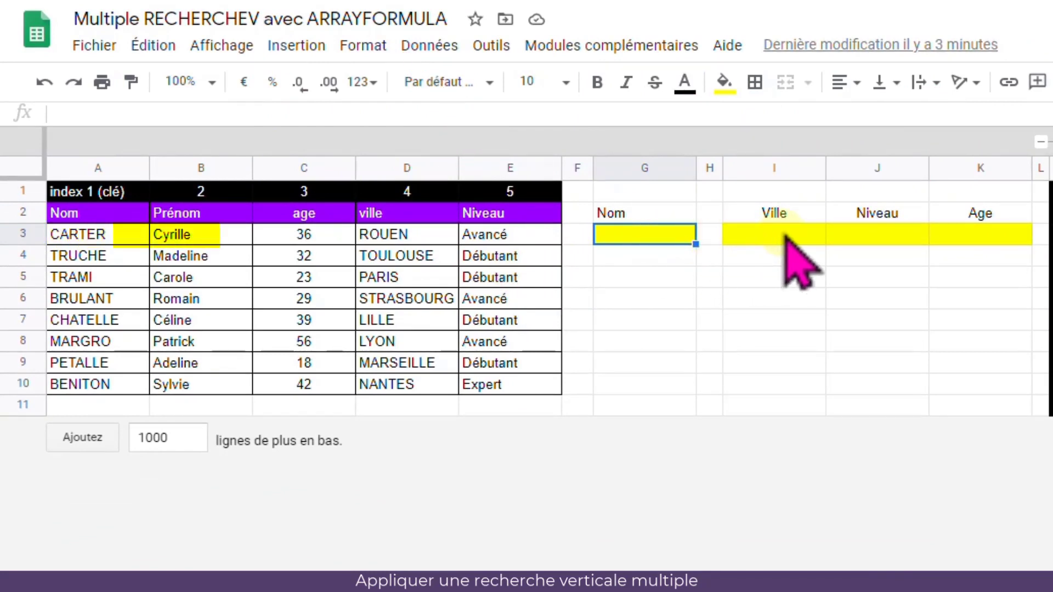
pyautogui.press('Left')
pyautogui.press('Left')
pyautogui.press('Left')
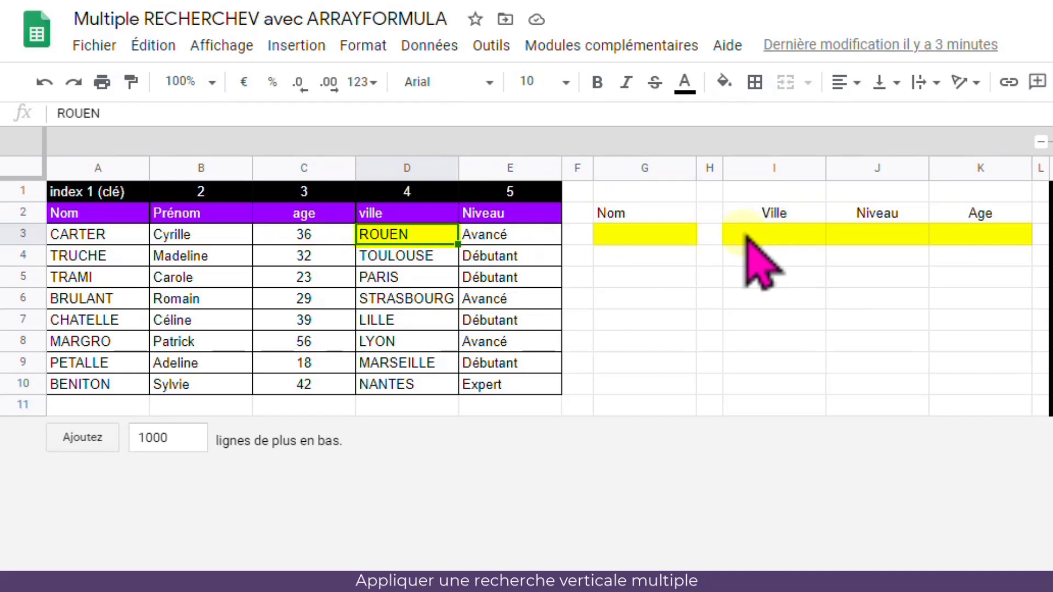
pyautogui.click(74, 241)
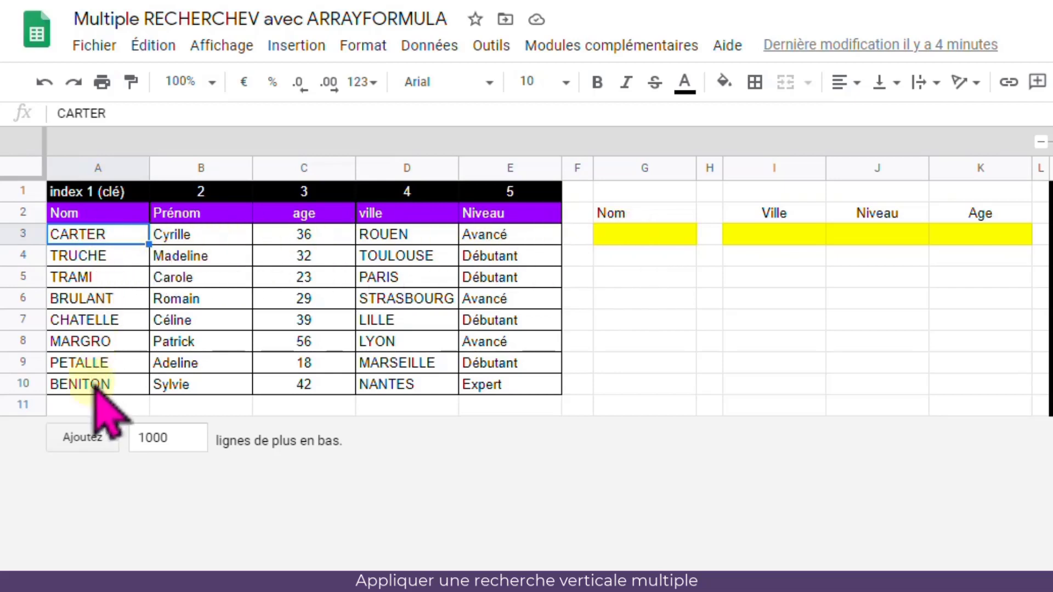
# Set up data validation on cell G3 under Nom as a dropdown list from the range A3:A10.
pyautogui.click(633, 236)
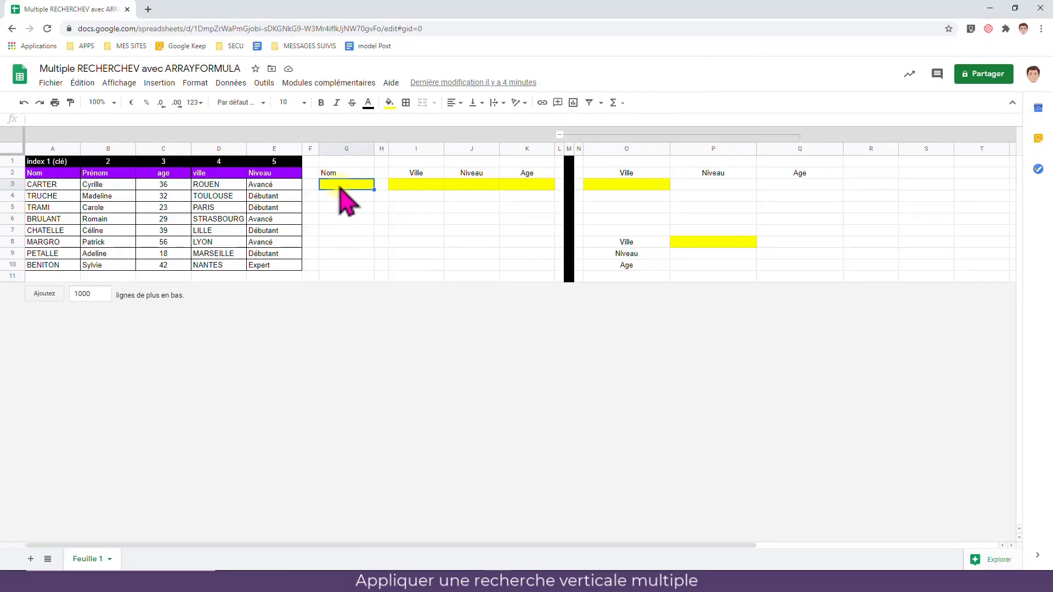
pyautogui.rightClick(622, 237)
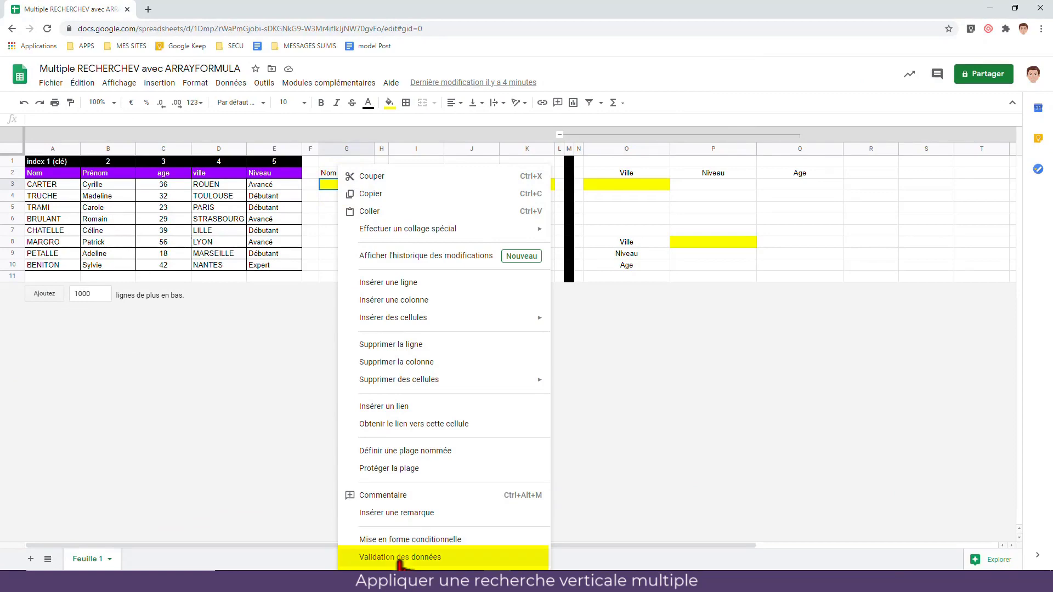
pyautogui.click(231, 82)
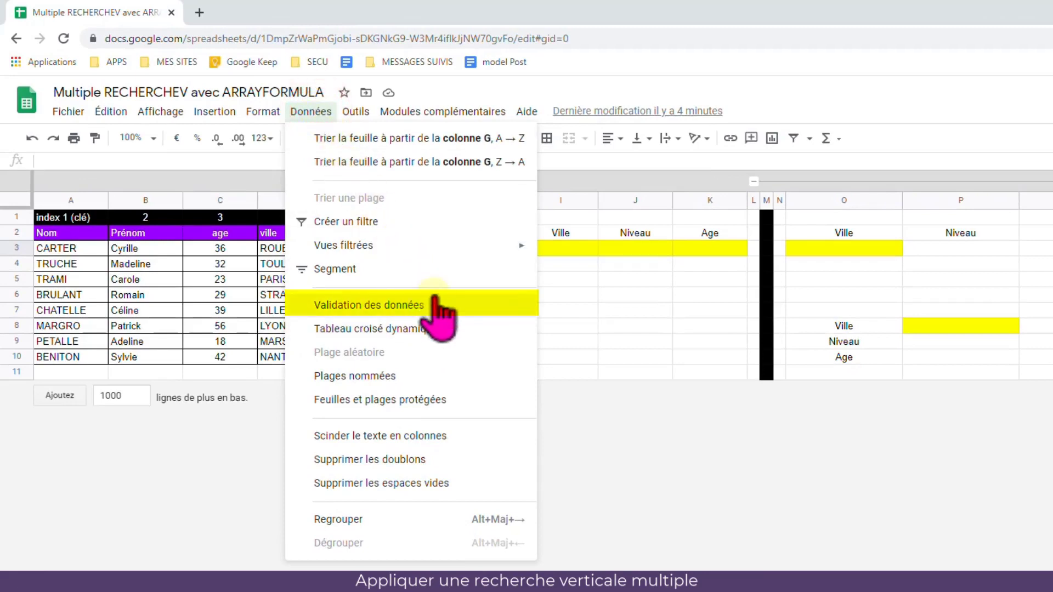
pyautogui.click(442, 308)
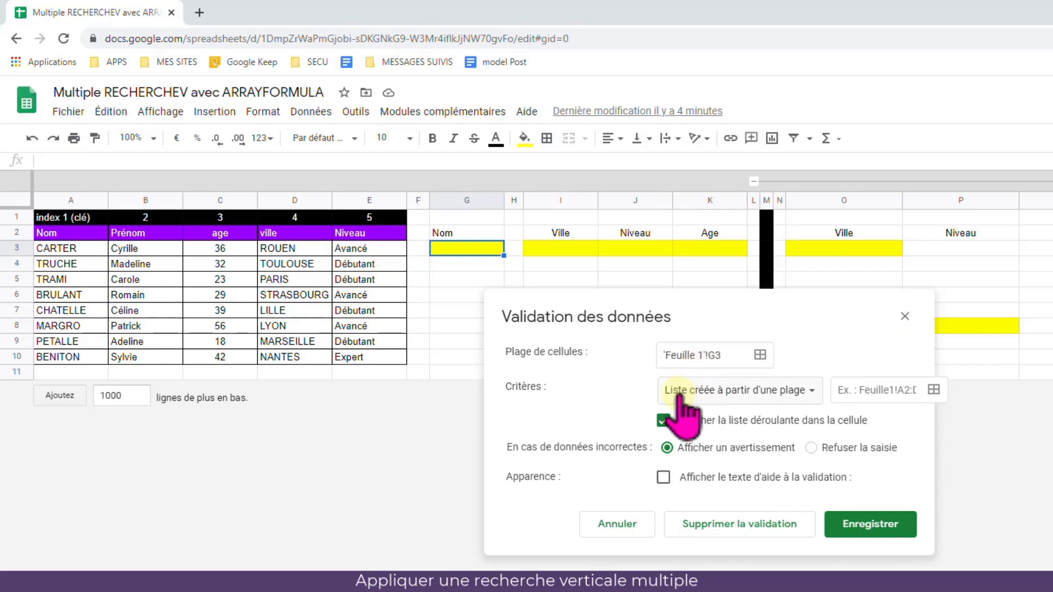
pyautogui.click(934, 390)
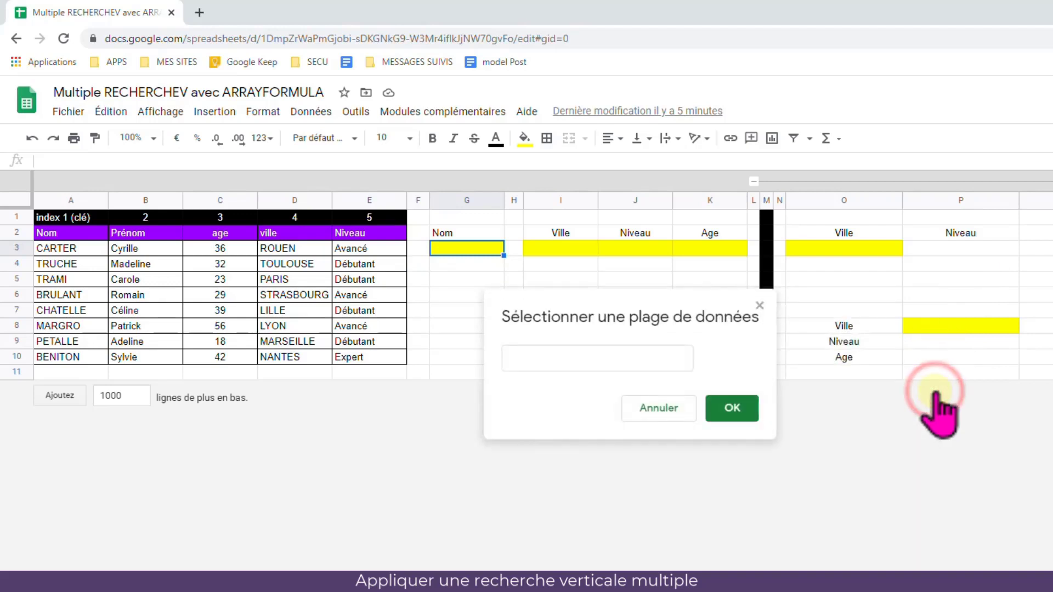
pyautogui.moveTo(76, 252); pyautogui.dragTo(78, 358)
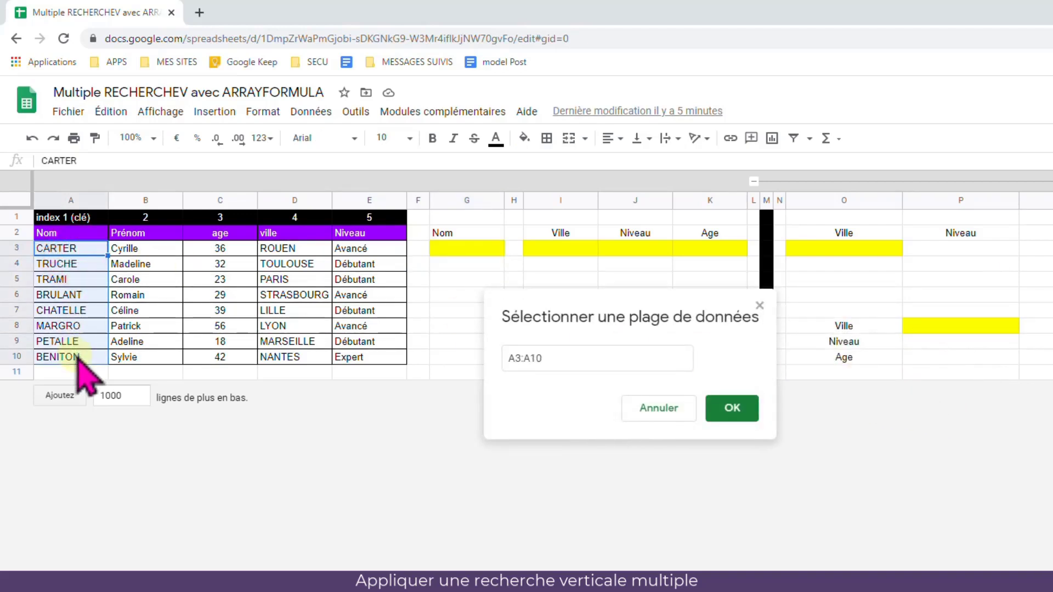
pyautogui.click(732, 408)
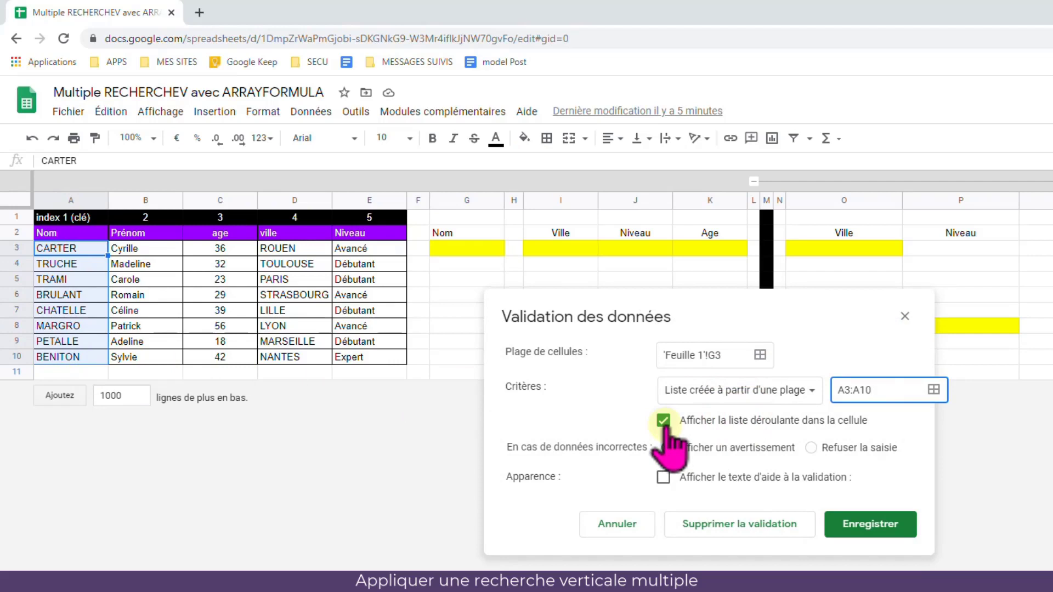
# Save the G3 validation with incorrect entries refused, and choose the second name in its dropdown.
pyautogui.click(810, 448)
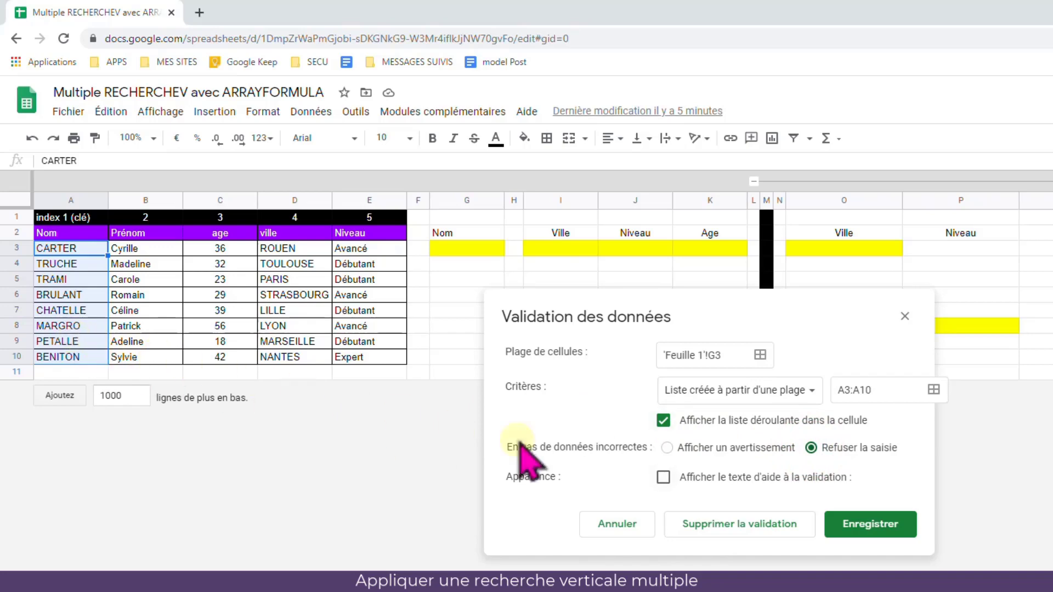
pyautogui.click(902, 533)
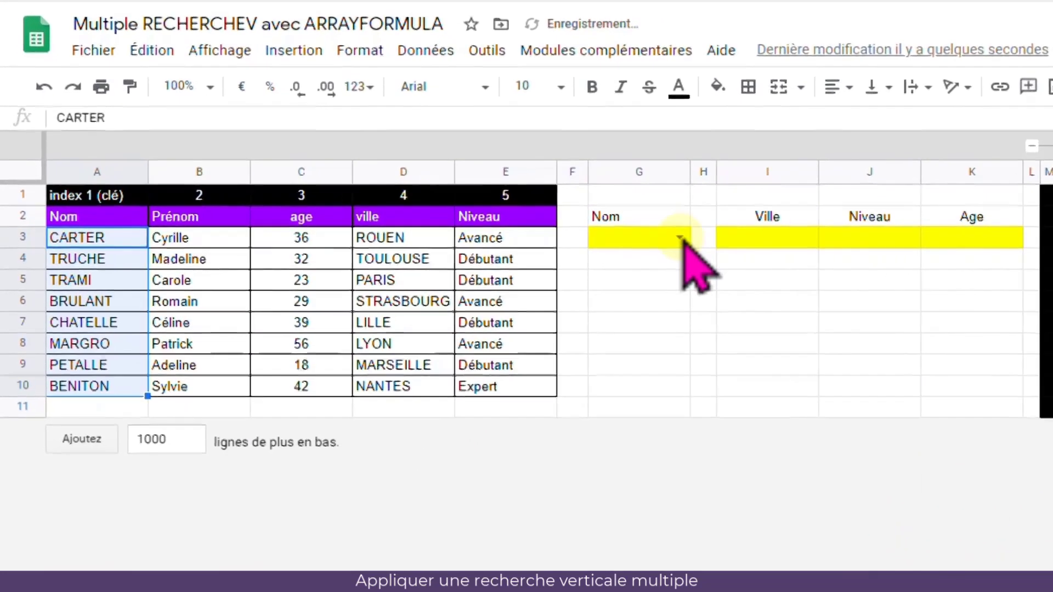
pyautogui.click(683, 238)
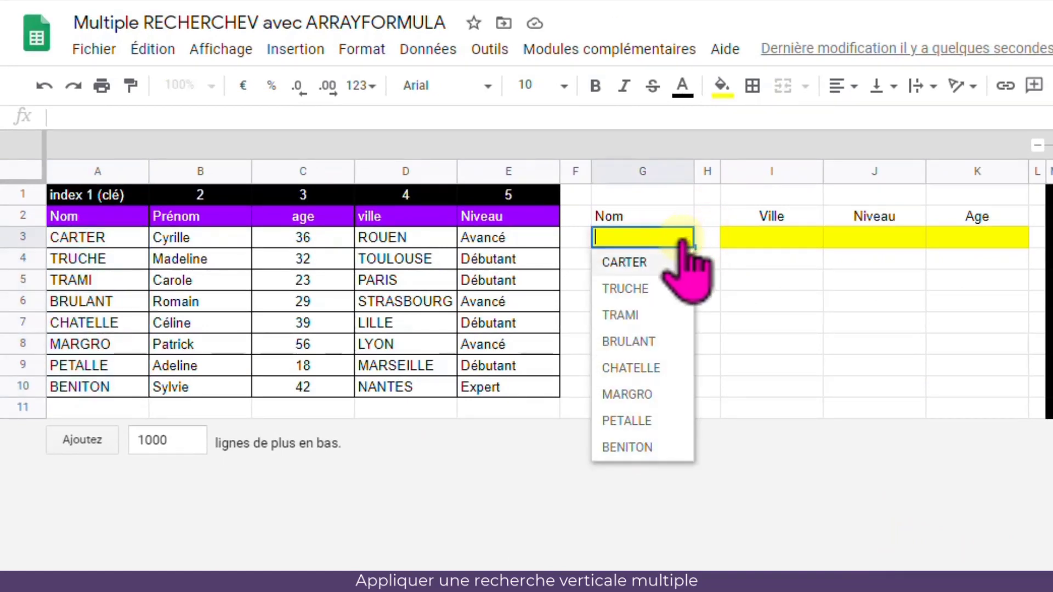
pyautogui.click(637, 285)
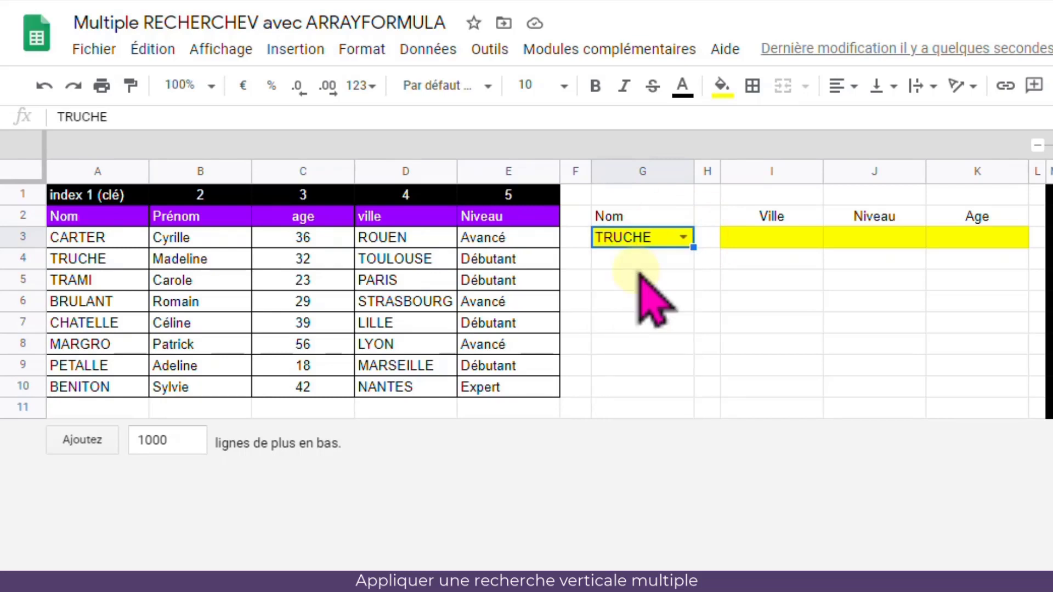
# Enter the formula =RECHERCHEV(G3;A2:E10;4;FAUX) in cell I3 to look up the Ville for the chosen name.
pyautogui.click(782, 239)
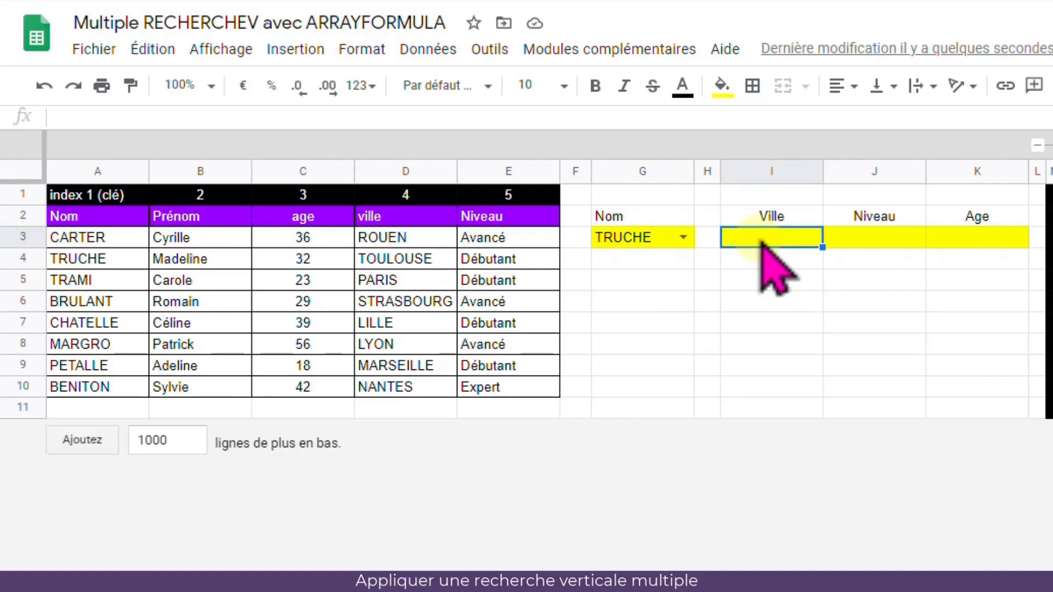
pyautogui.write('=')
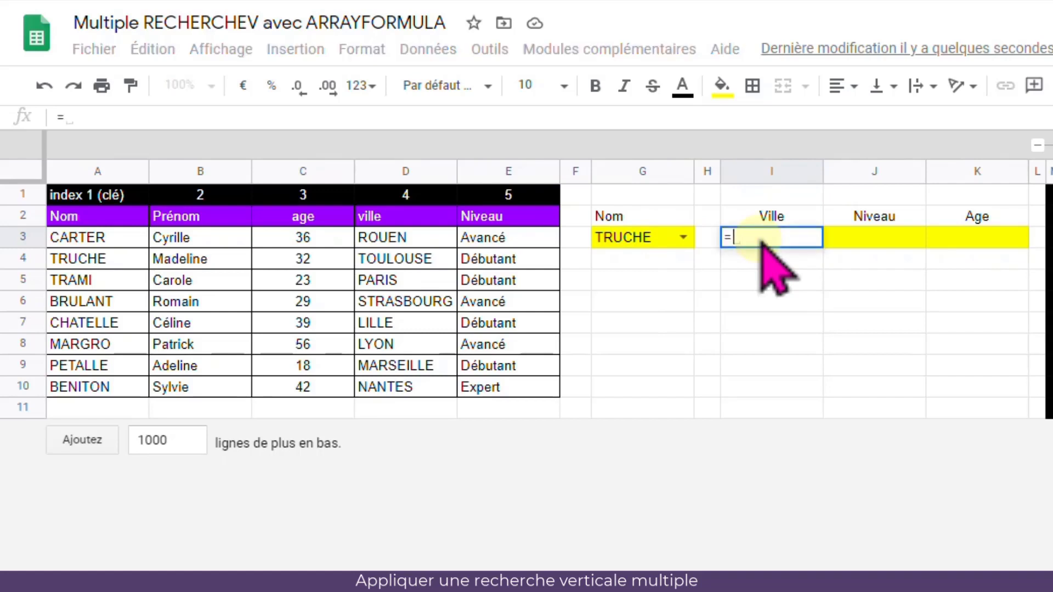
pyautogui.write('rech')
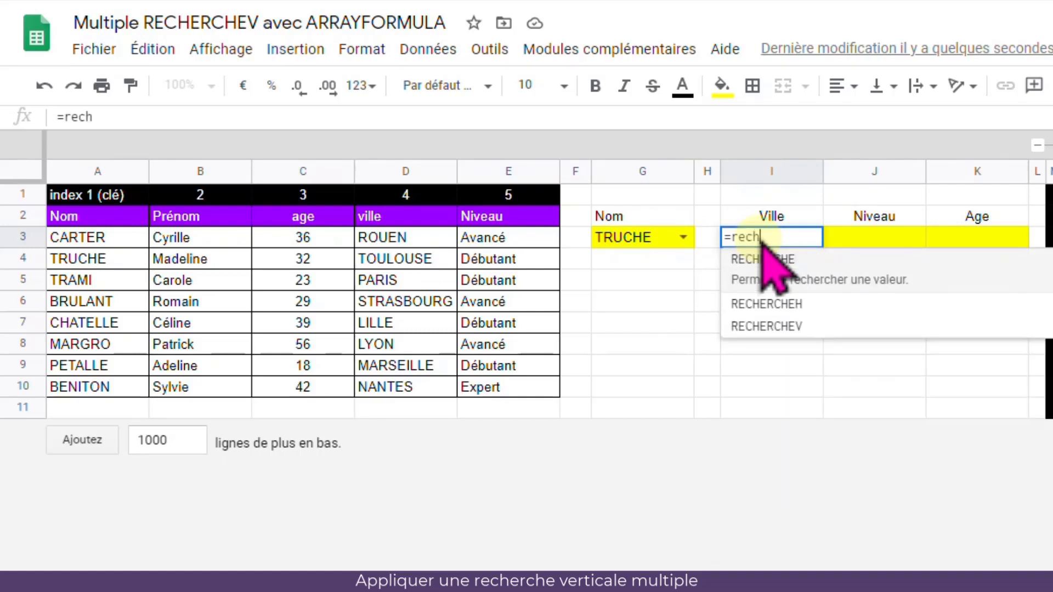
pyautogui.click(780, 327)
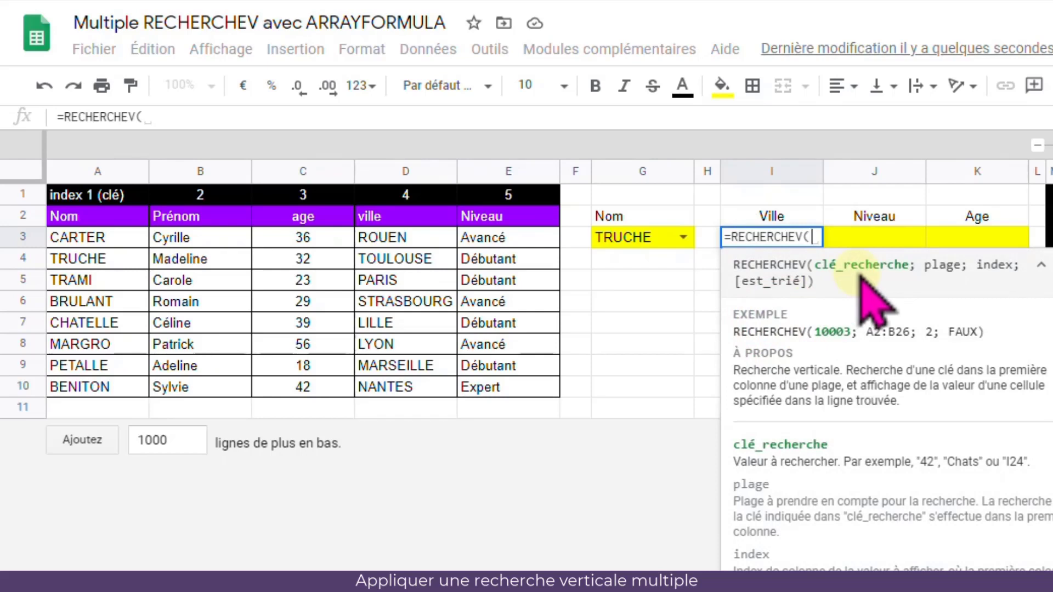
pyautogui.click(634, 245)
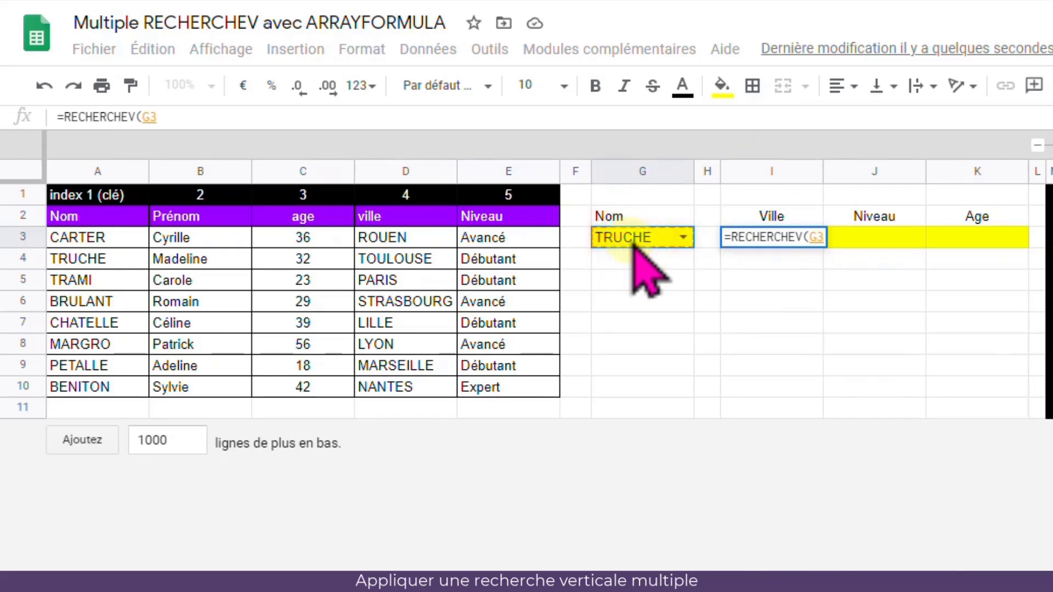
pyautogui.write(';')
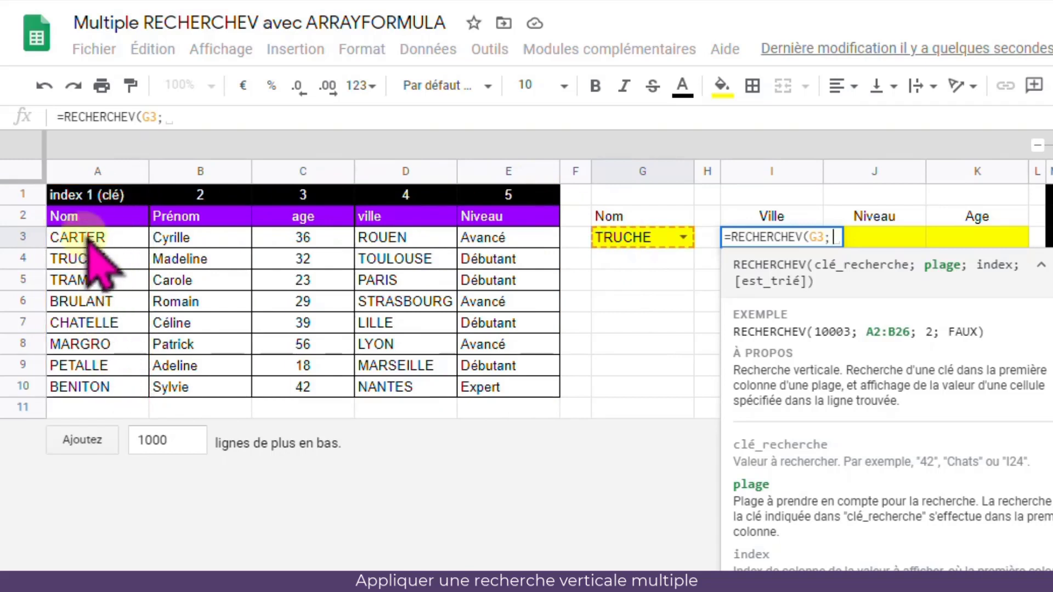
pyautogui.moveTo(52, 219); pyautogui.dragTo(515, 386)
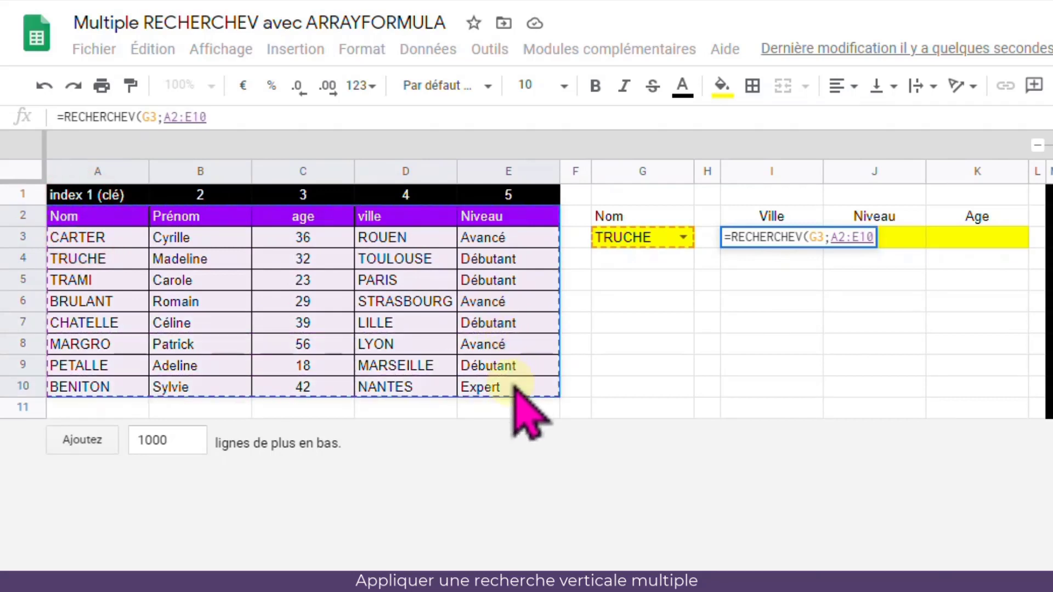
pyautogui.write(';')
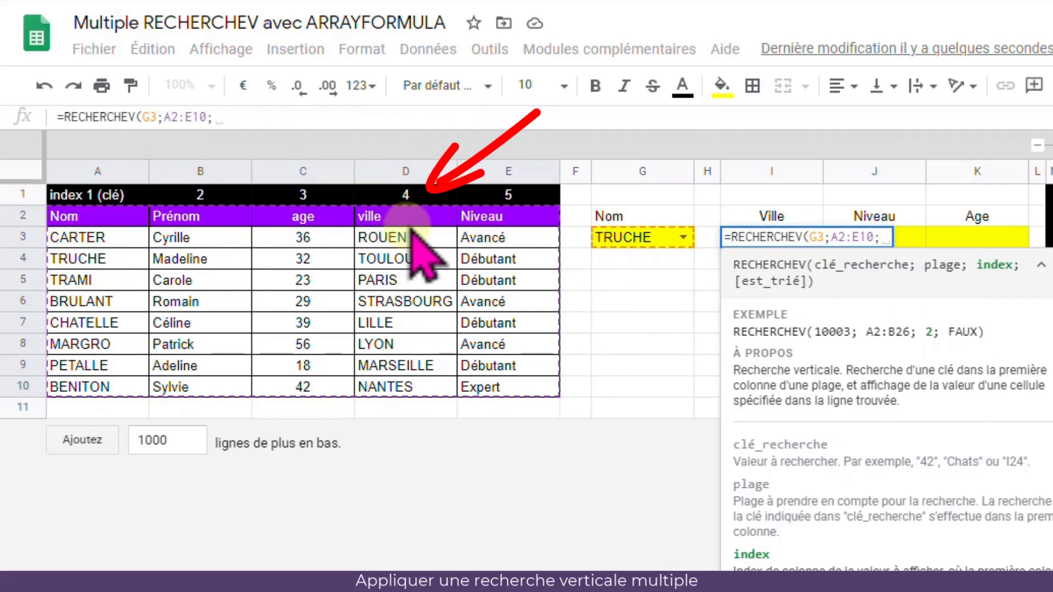
pyautogui.write('4')
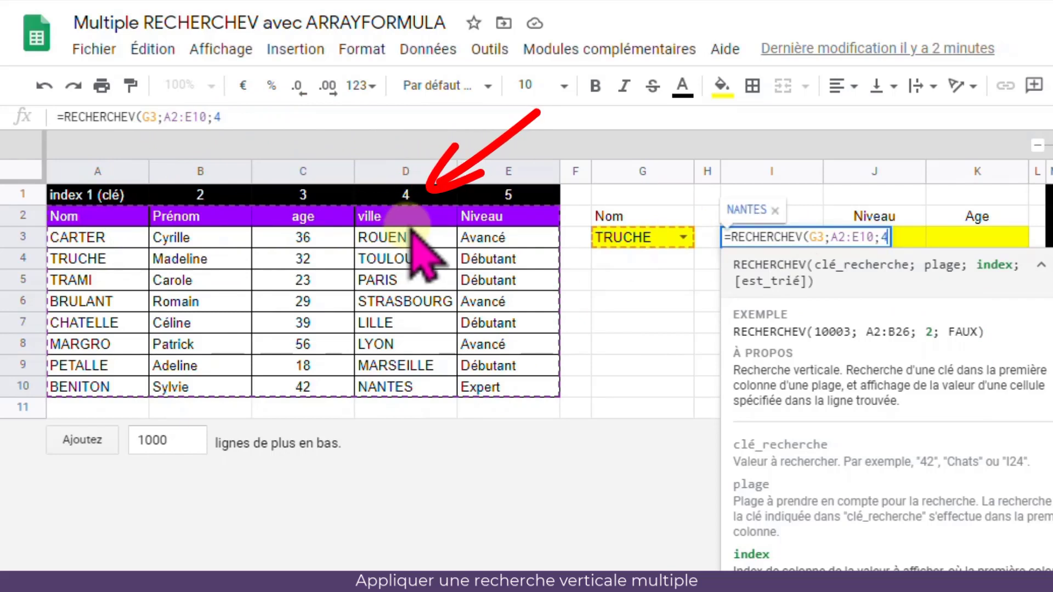
pyautogui.write(';')
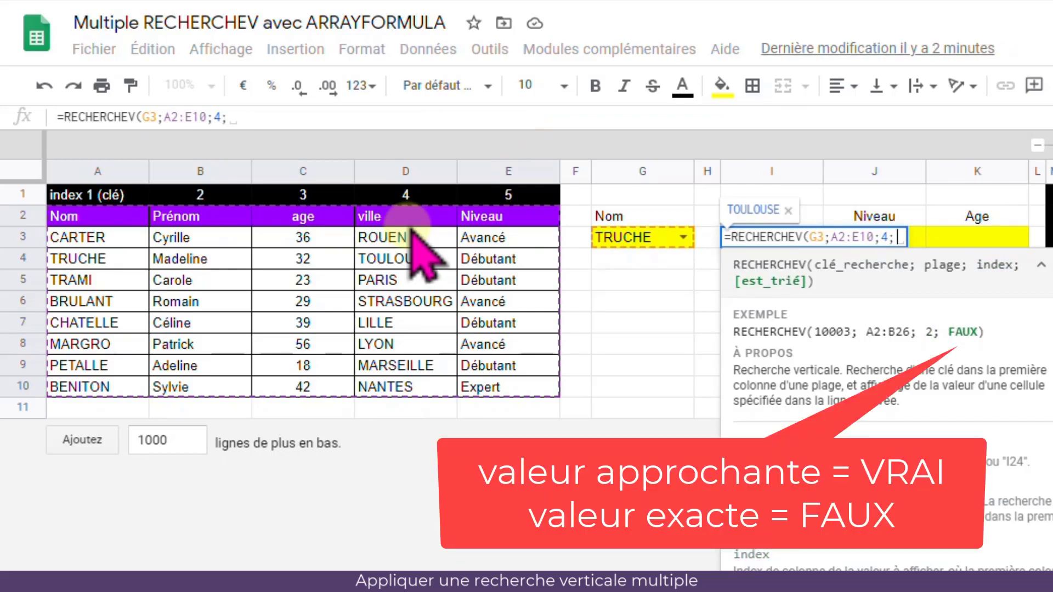
pyautogui.write('faux)')
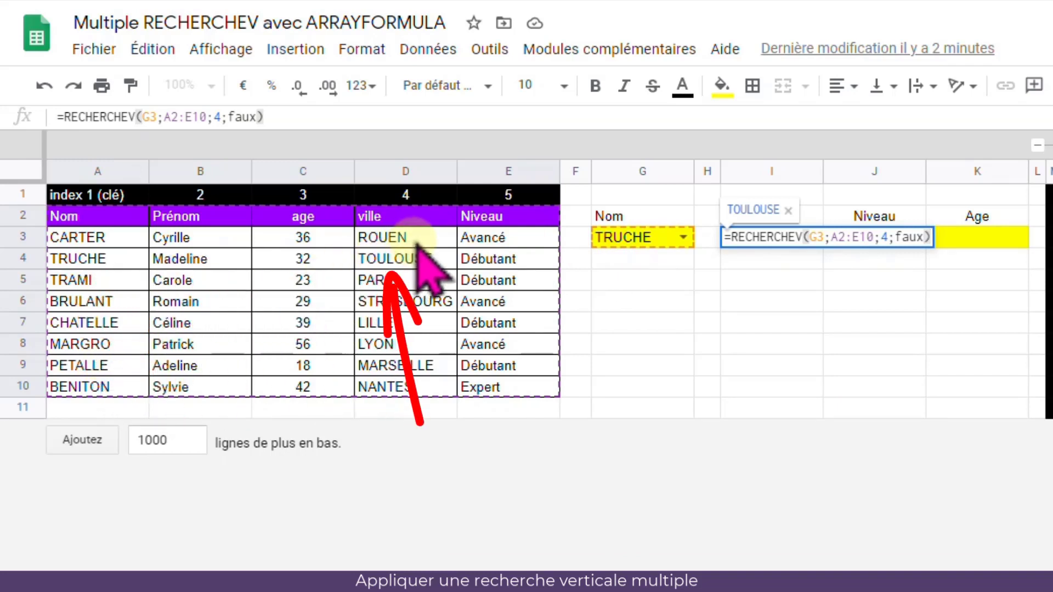
pyautogui.press('Return')
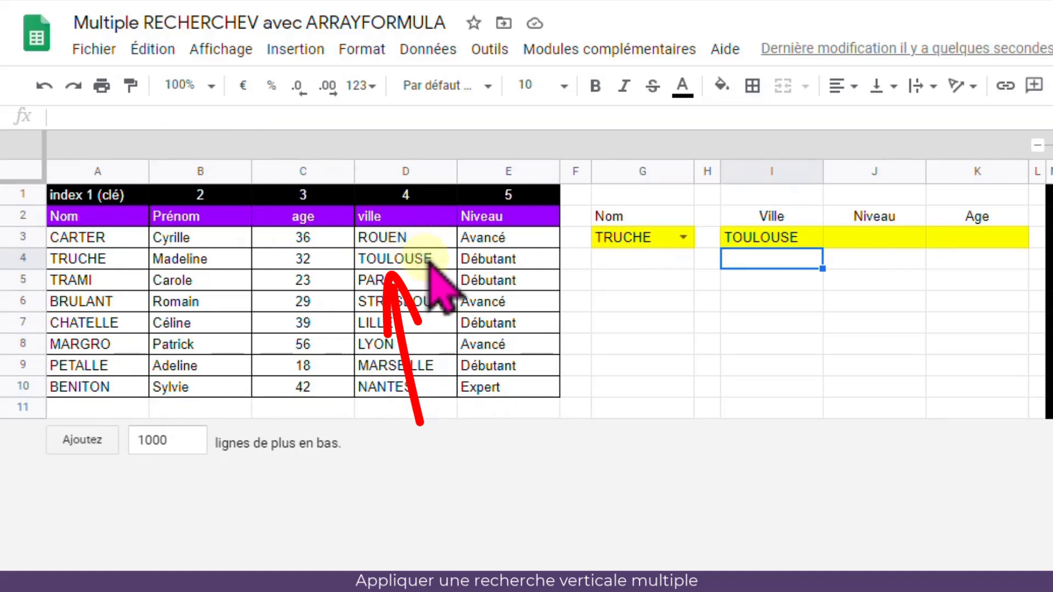
# Choose the fourth name in the G3 dropdown and check the returned city against row 6 of the source table.
pyautogui.click(683, 237)
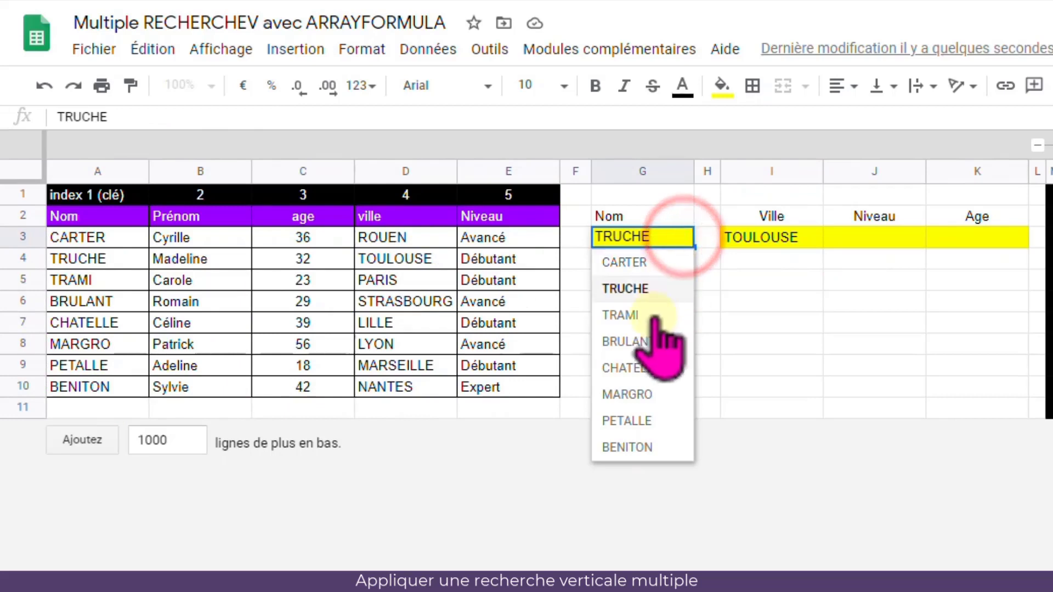
pyautogui.click(653, 340)
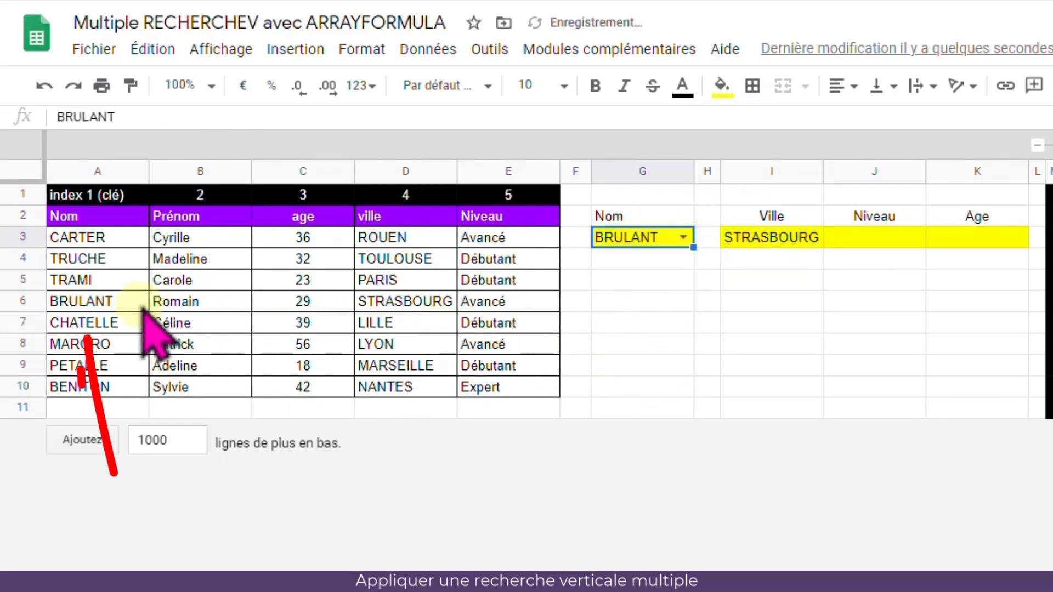
pyautogui.click(82, 301)
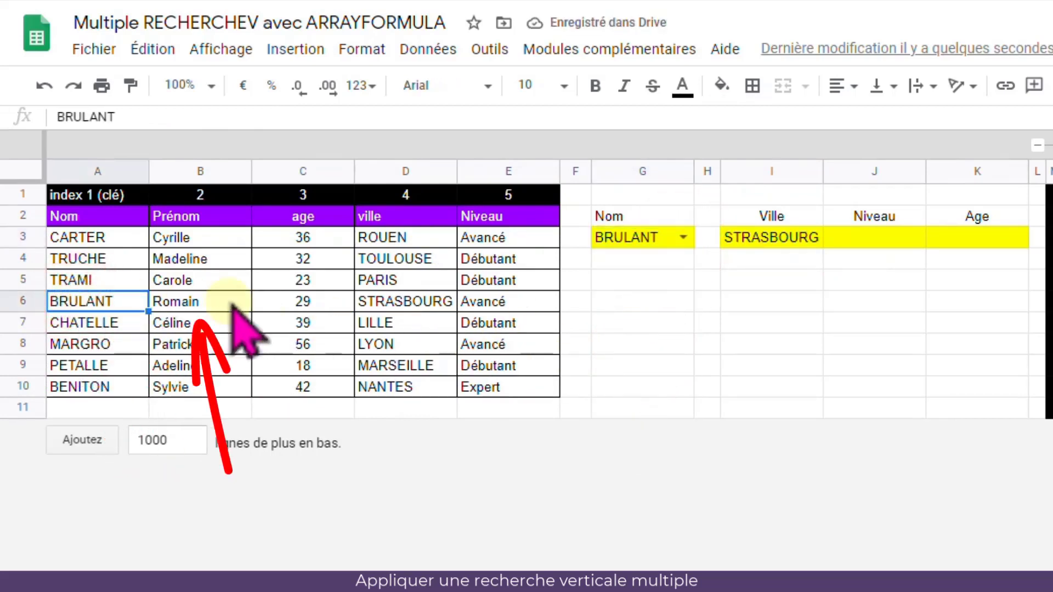
pyautogui.click(425, 308)
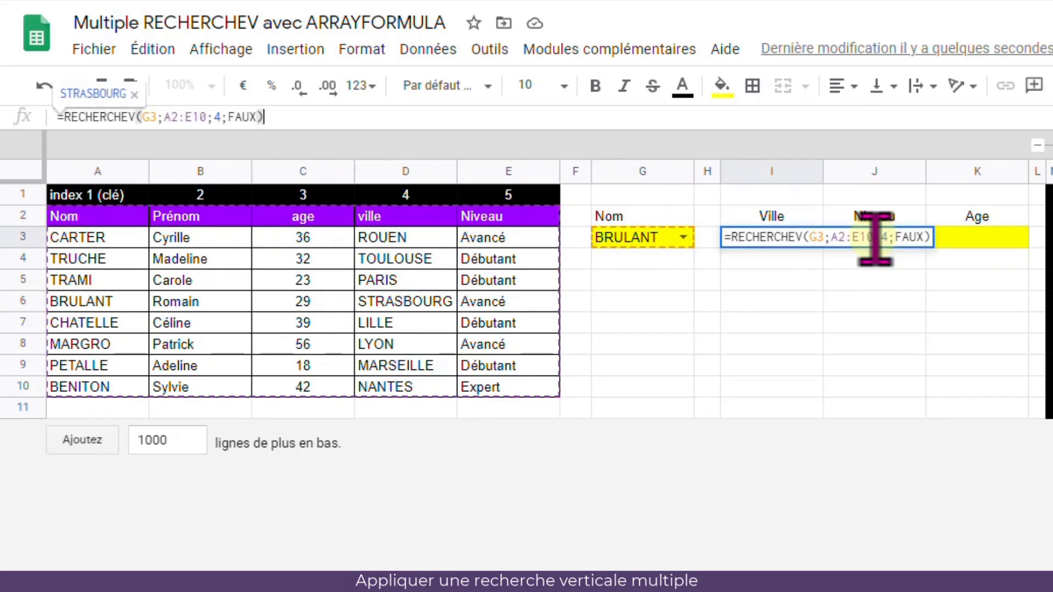
# Copy the I3 formula text into J3 under Niveau and change its column index to 5.
pyautogui.moveTo(319, 115); pyautogui.dragTo(25, 127)
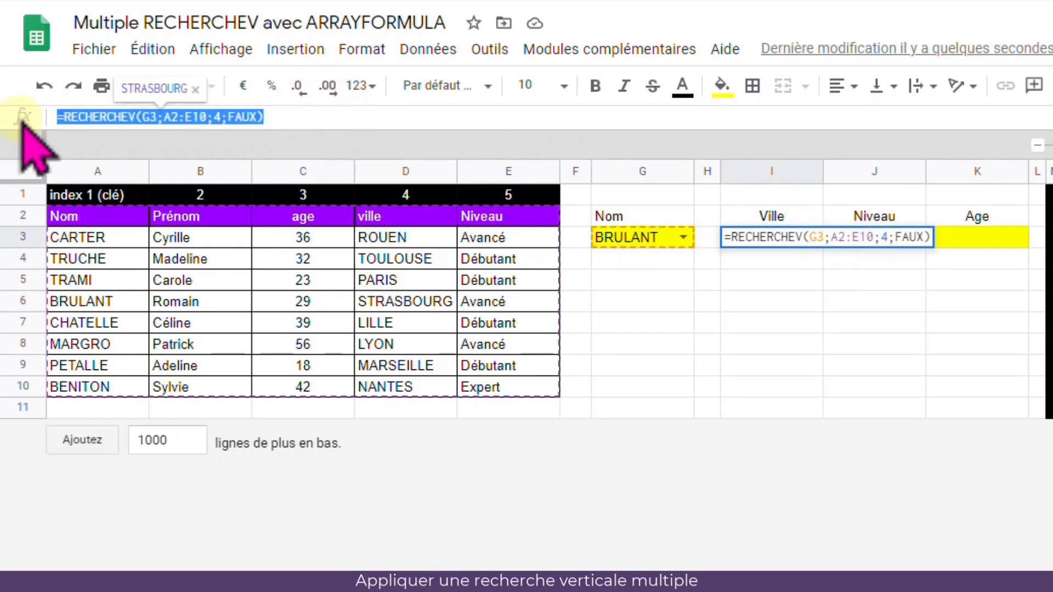
pyautogui.hotkey('ctrl', 'c')
pyautogui.click(834, 236)
pyautogui.hotkey('ctrl', 'v')
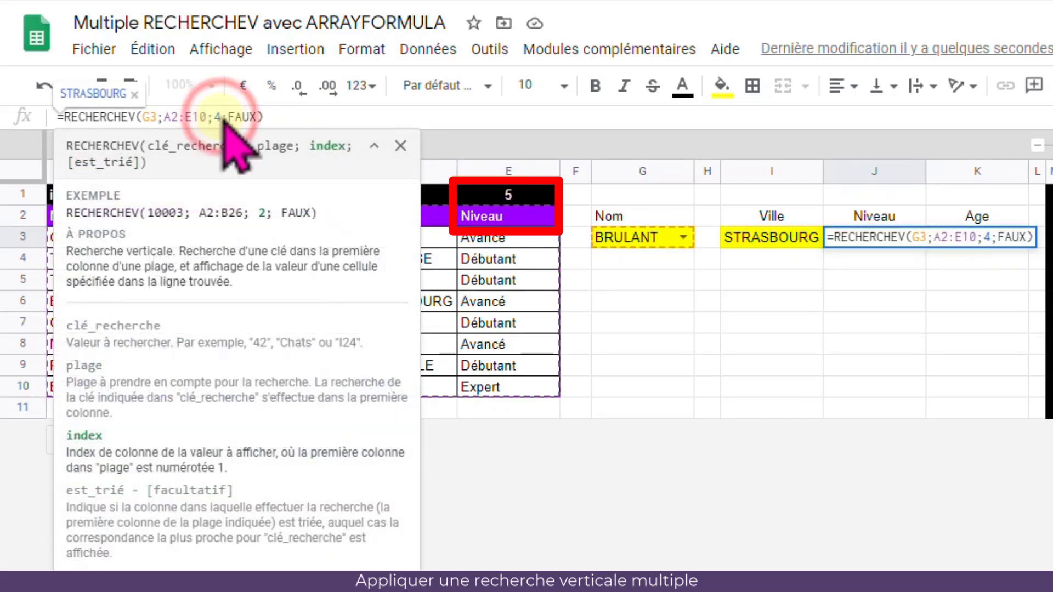
pyautogui.press('BackSpace')
pyautogui.write('5')
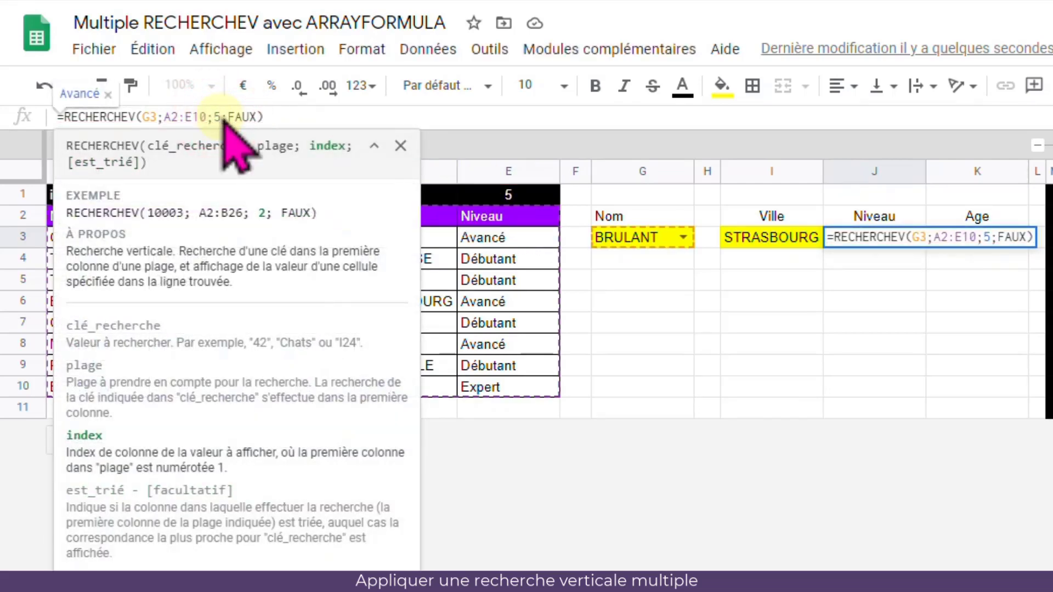
pyautogui.press('Return')
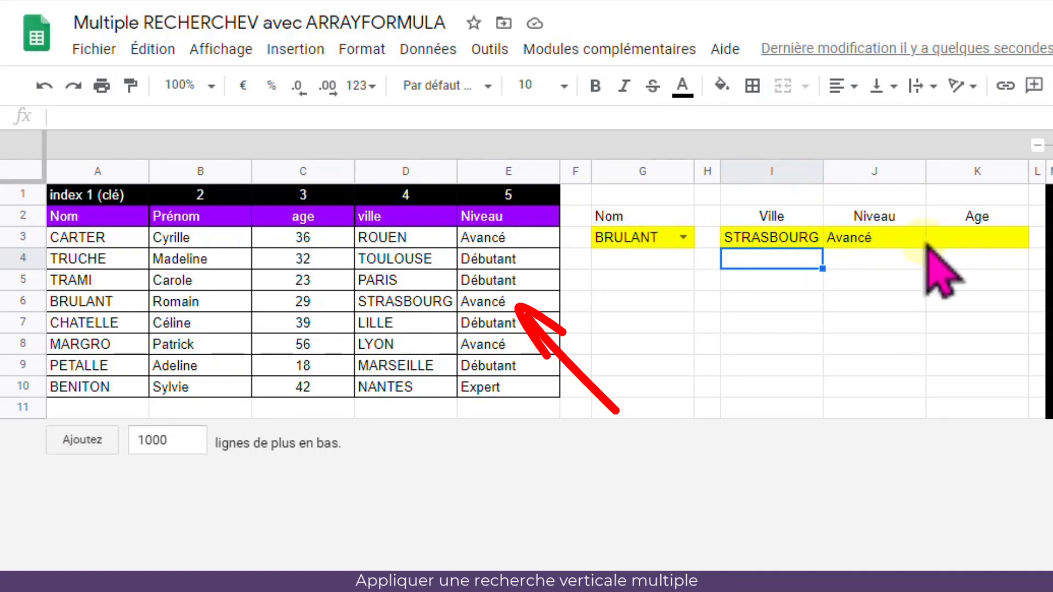
# Copy the RECHERCHEV formula into K3 under Age with column index 3, and choose the third name in the G3 dropdown.
pyautogui.doubleClick(963, 240)
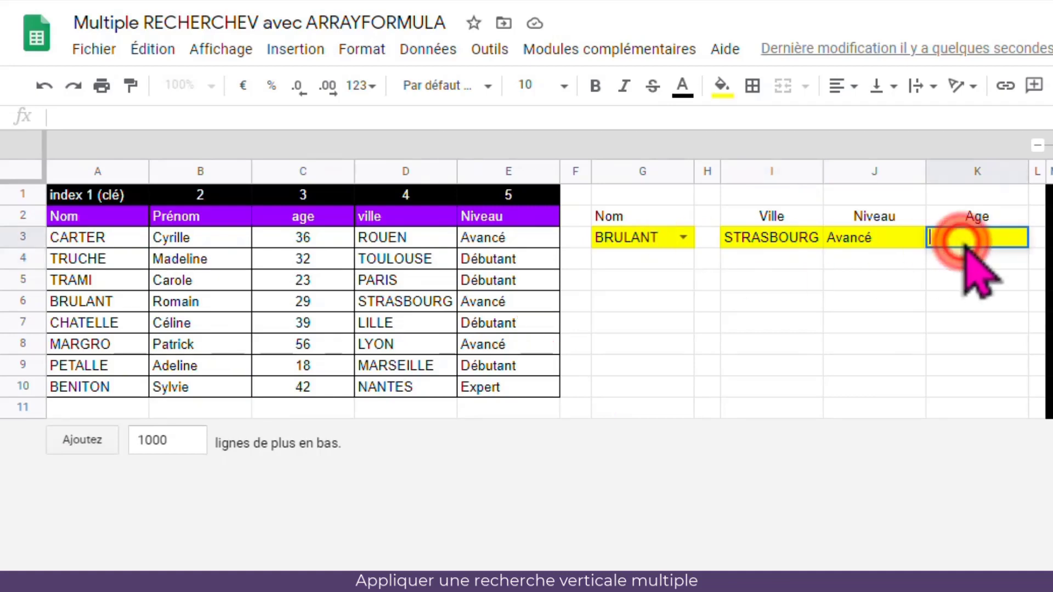
pyautogui.hotkey('ctrl', 'v')
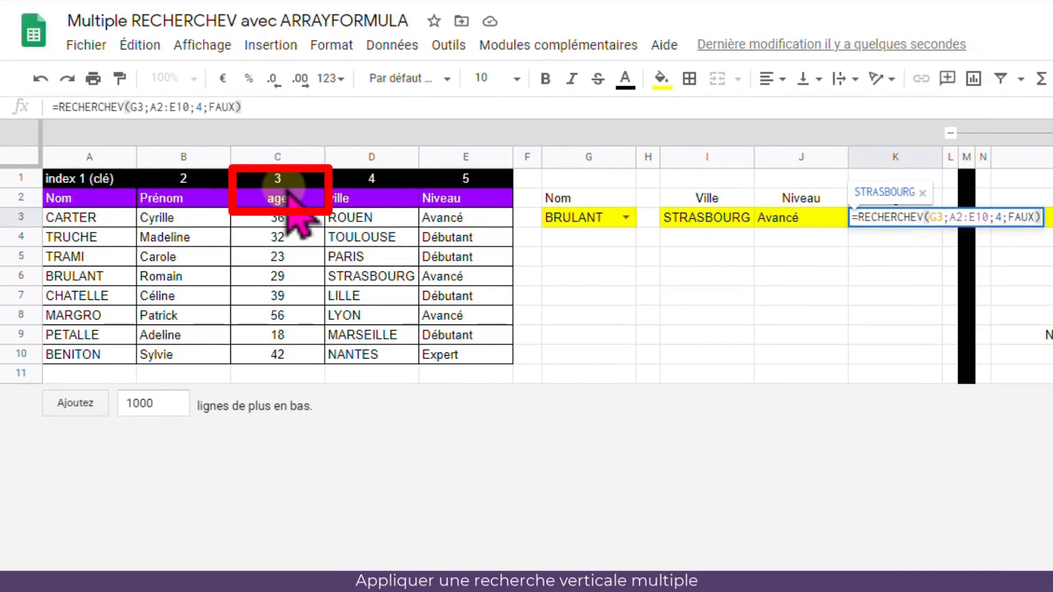
pyautogui.click(1004, 217)
pyautogui.press('BackSpace')
pyautogui.write('3')
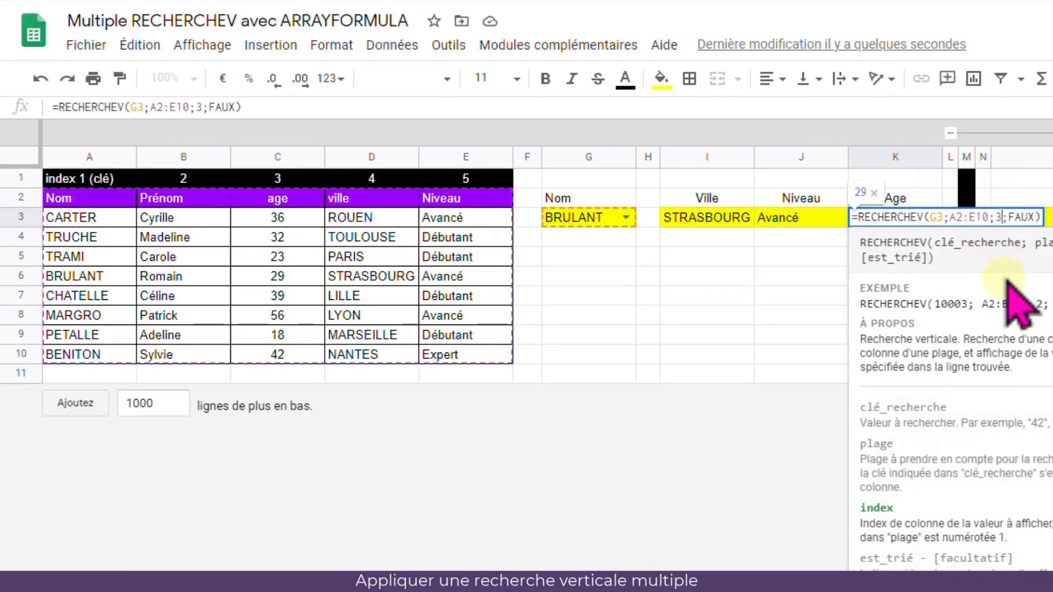
pyautogui.press('Return')
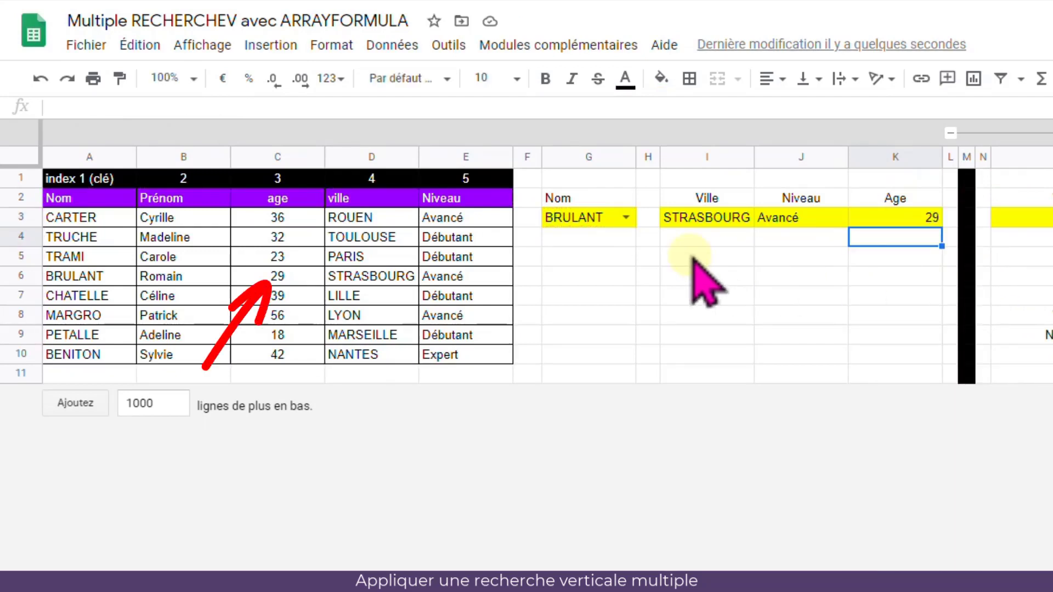
pyautogui.click(626, 217)
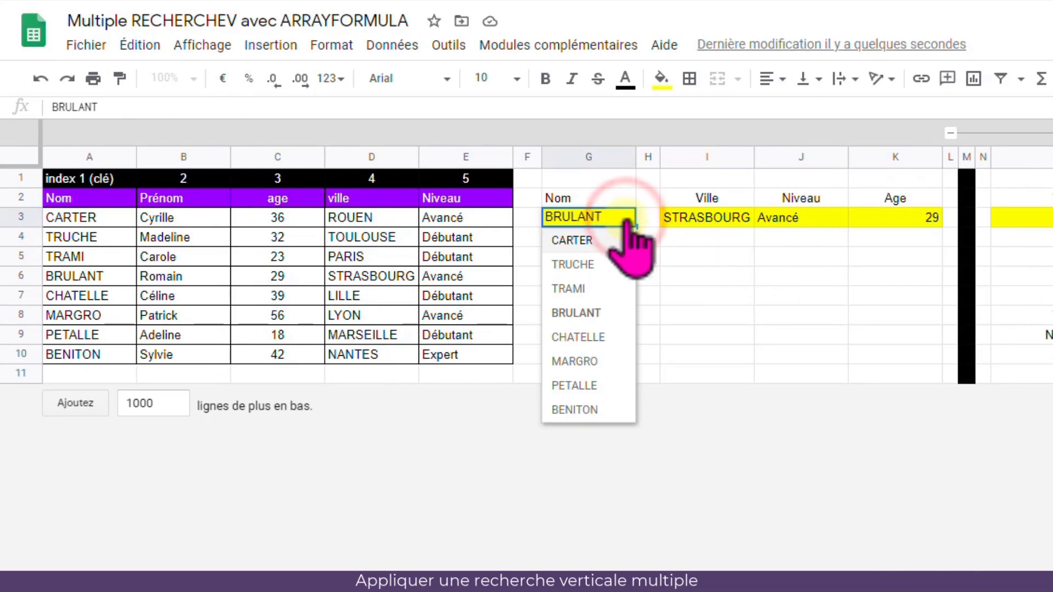
pyautogui.click(598, 289)
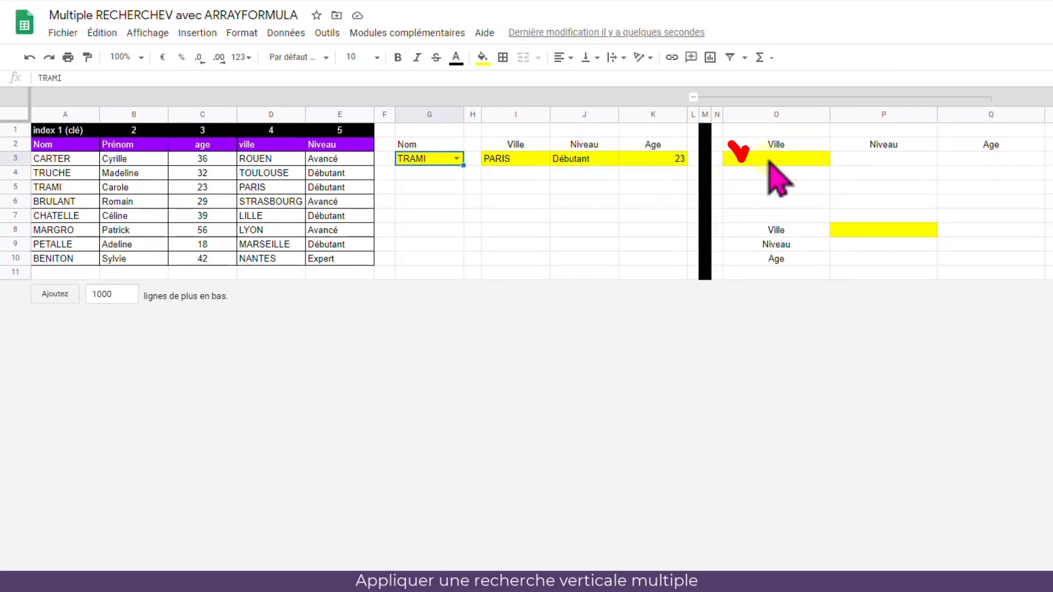
# Enter =RECHERCHEV(G3;A2:E10;4;FAUX) in O3 under Ville, and check the column indexes in the J3 and K3 formulas.
pyautogui.click(770, 160)
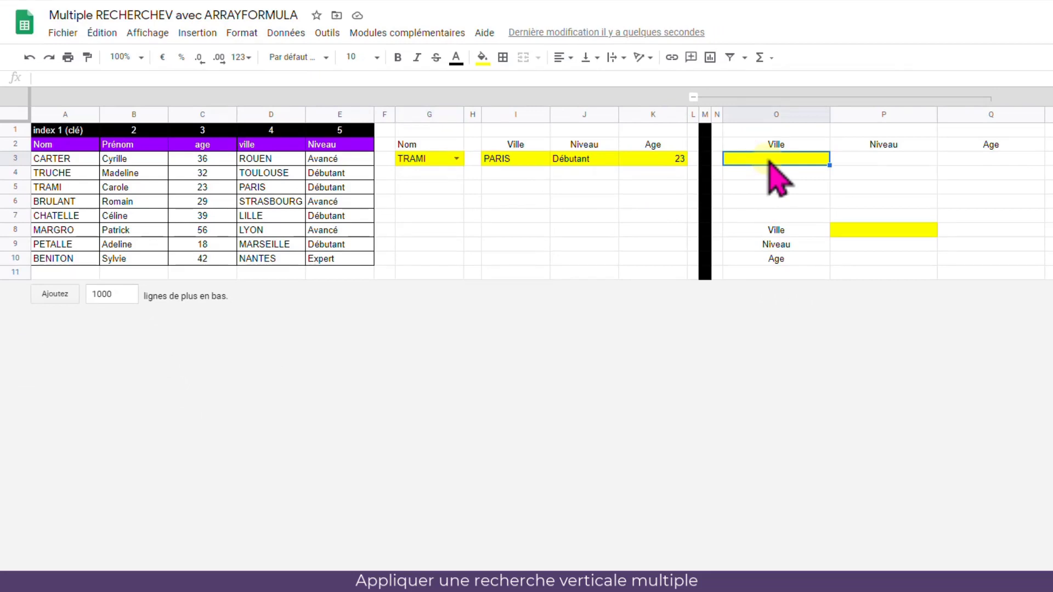
pyautogui.doubleClick(770, 161)
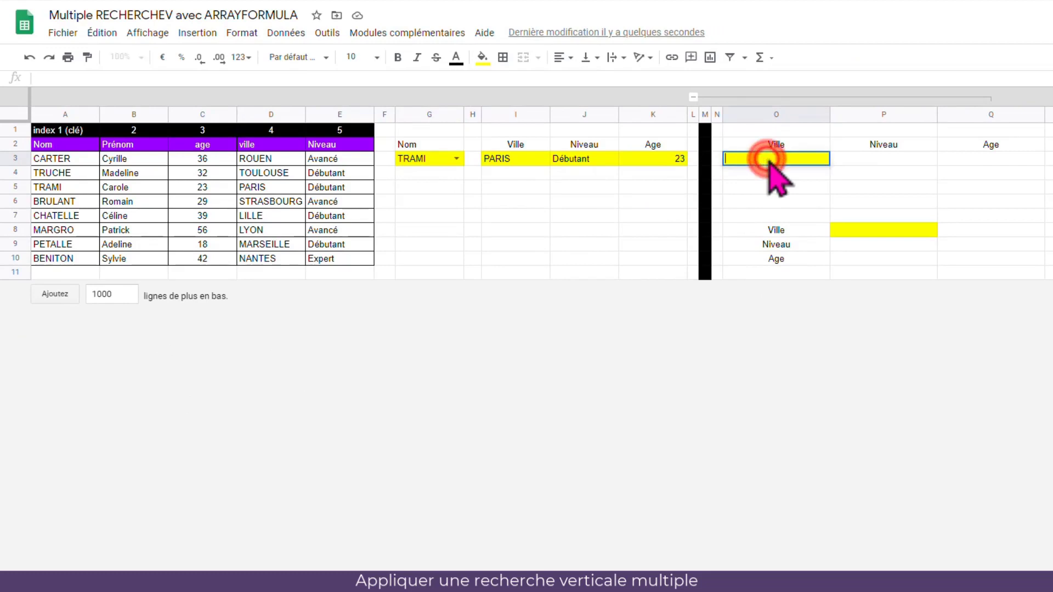
pyautogui.write('=RECHERCHEV(G3;A2:E10;4;FAUX)')
pyautogui.press('Return')
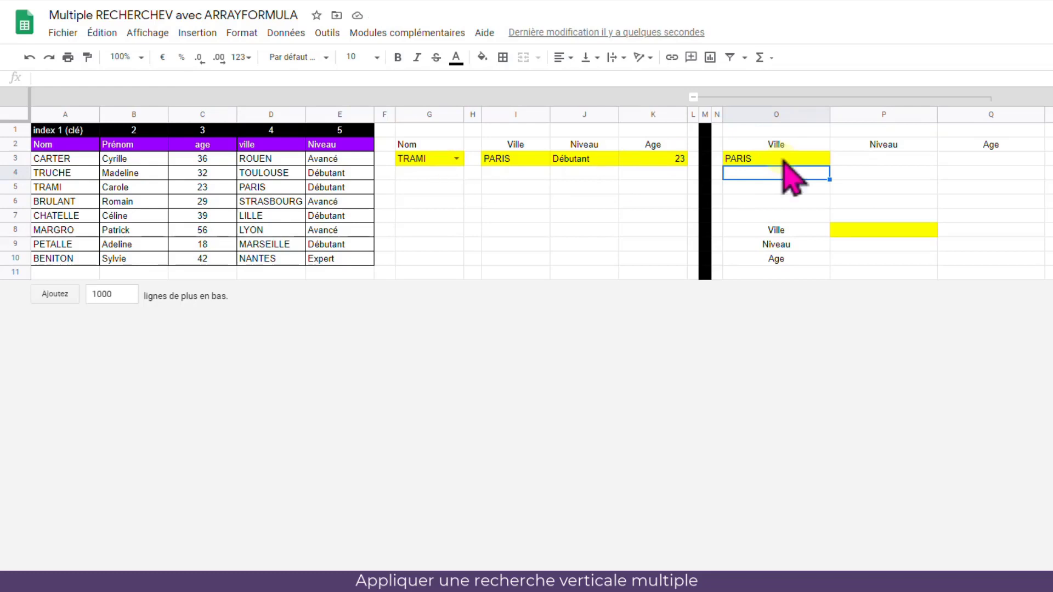
pyautogui.click(586, 161)
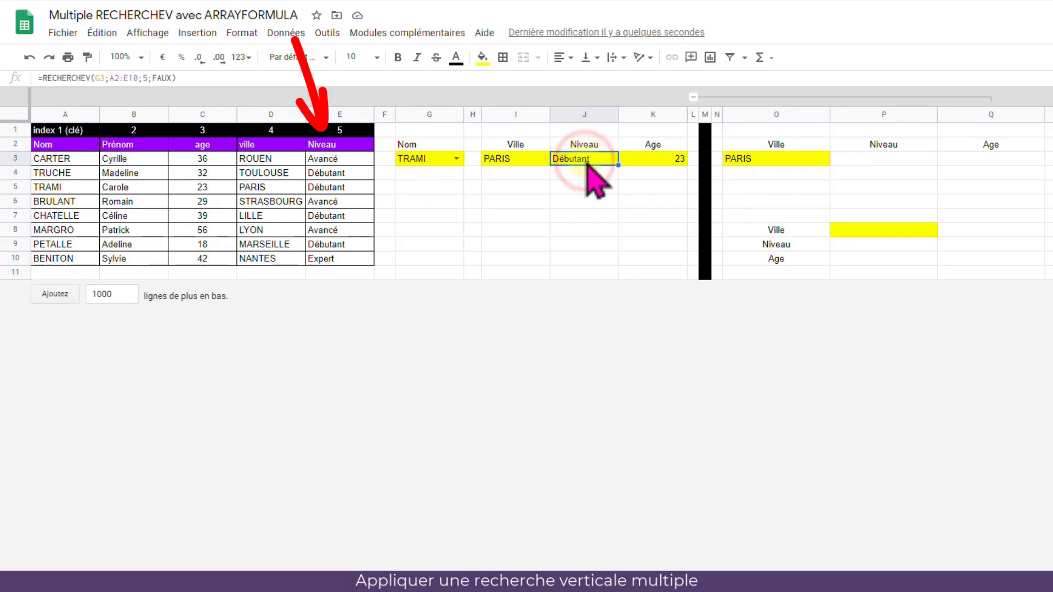
pyautogui.click(674, 159)
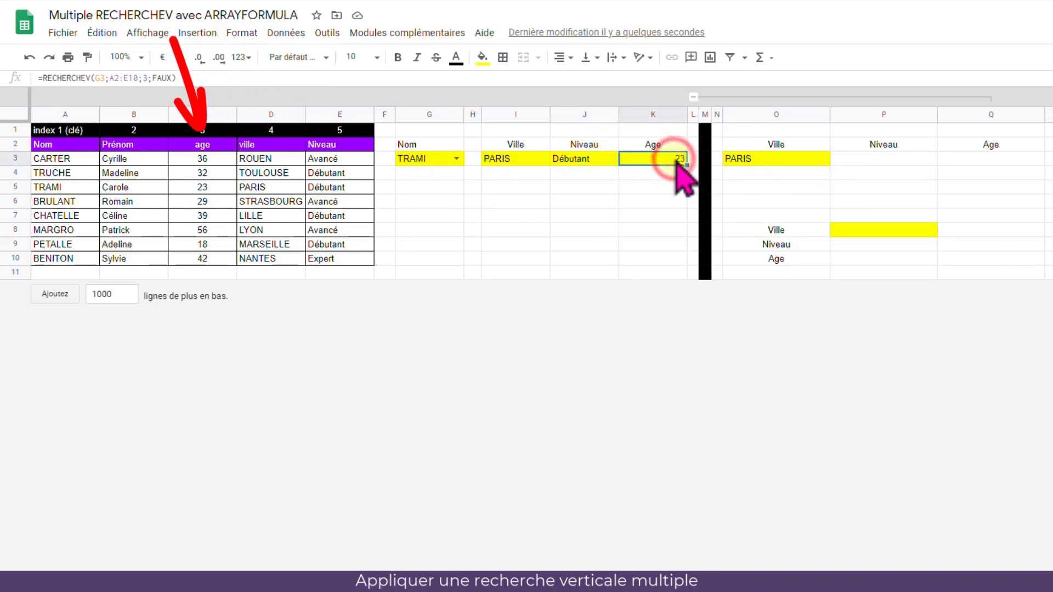
# Wrap the O3 RECHERCHEV formula in arrayformula( ).
pyautogui.click(757, 164)
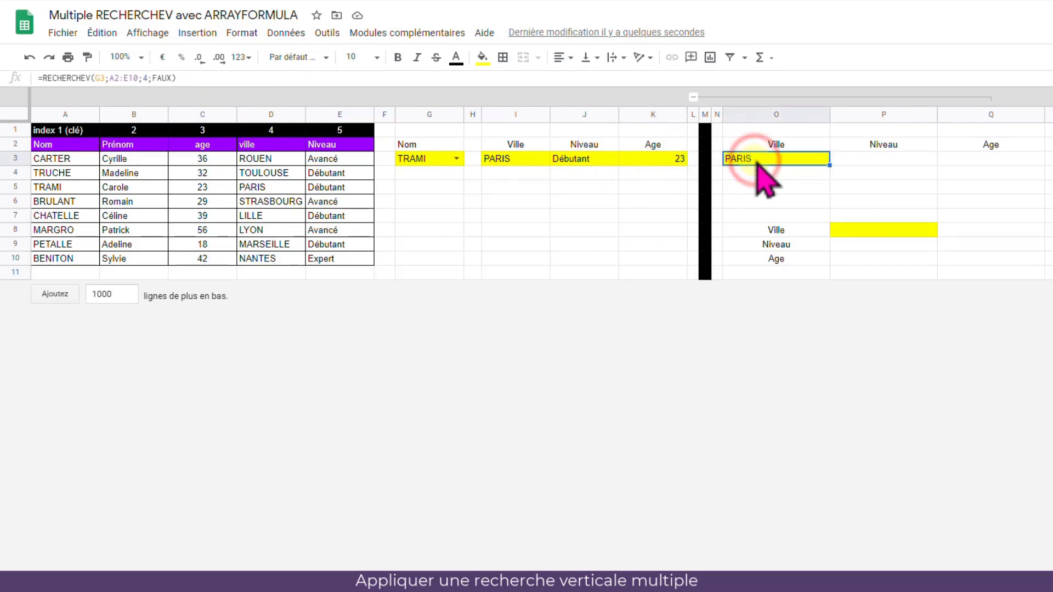
pyautogui.doubleClick(756, 163)
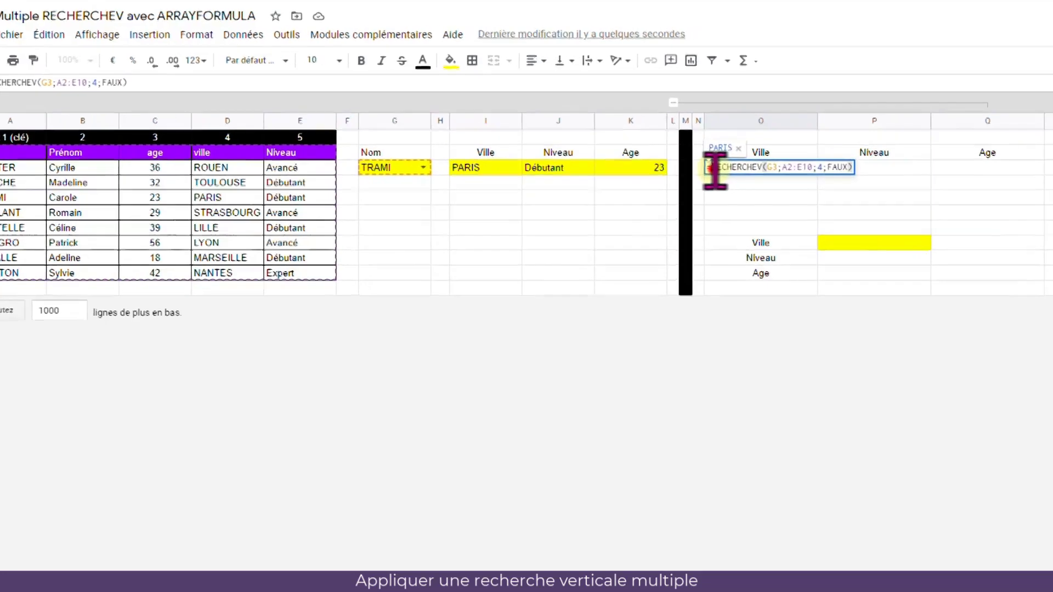
pyautogui.click(728, 159)
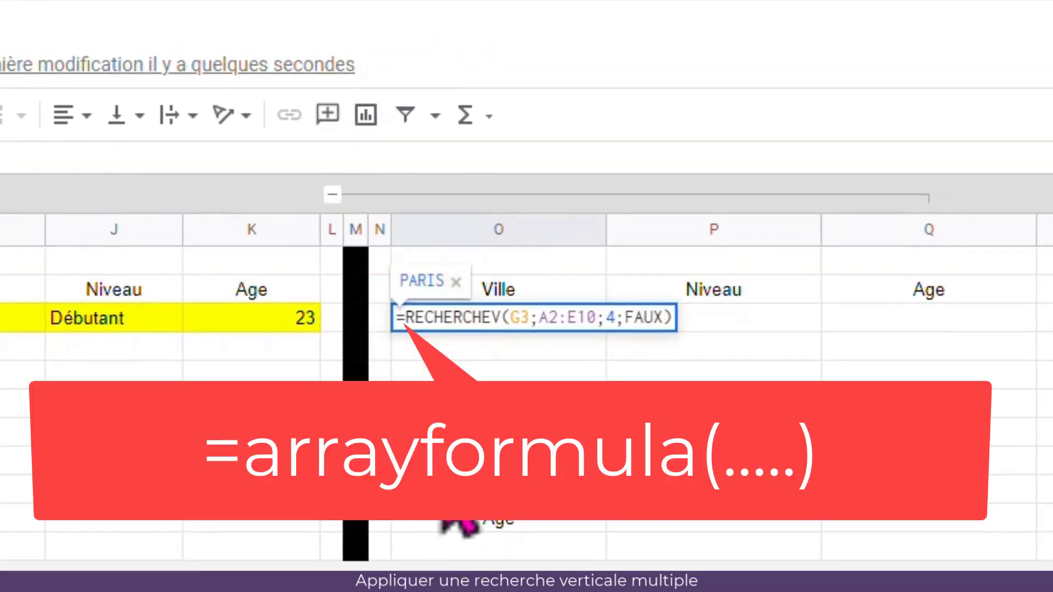
pyautogui.write('array')
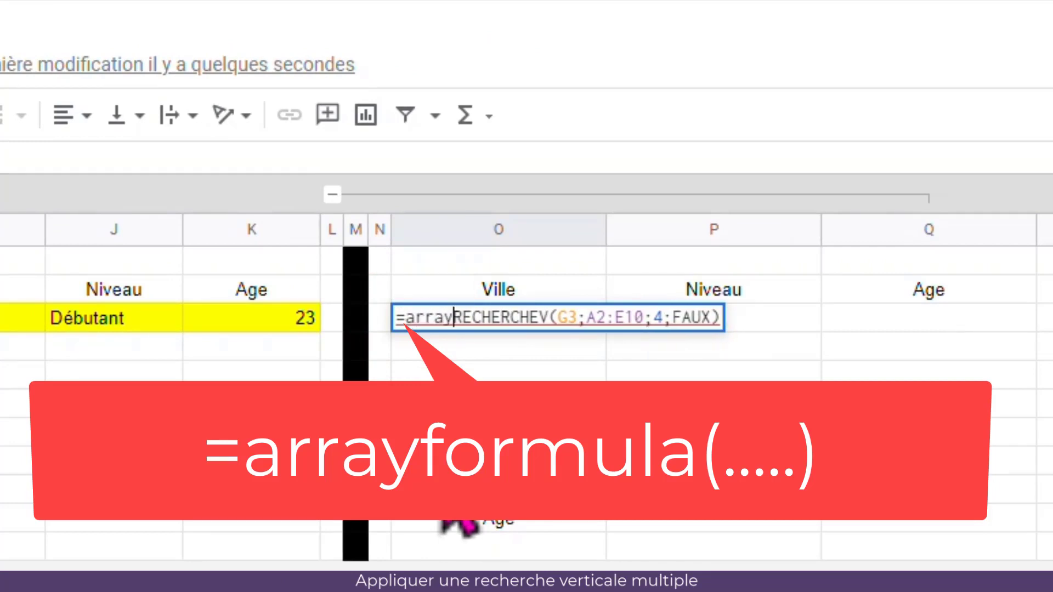
pyautogui.write('formula')
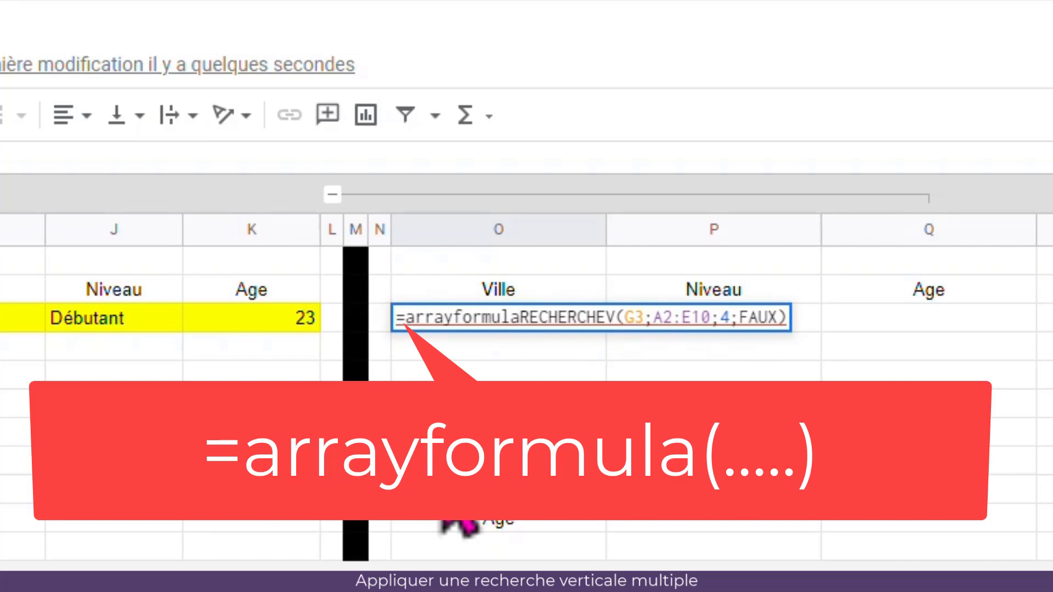
pyautogui.write('(')
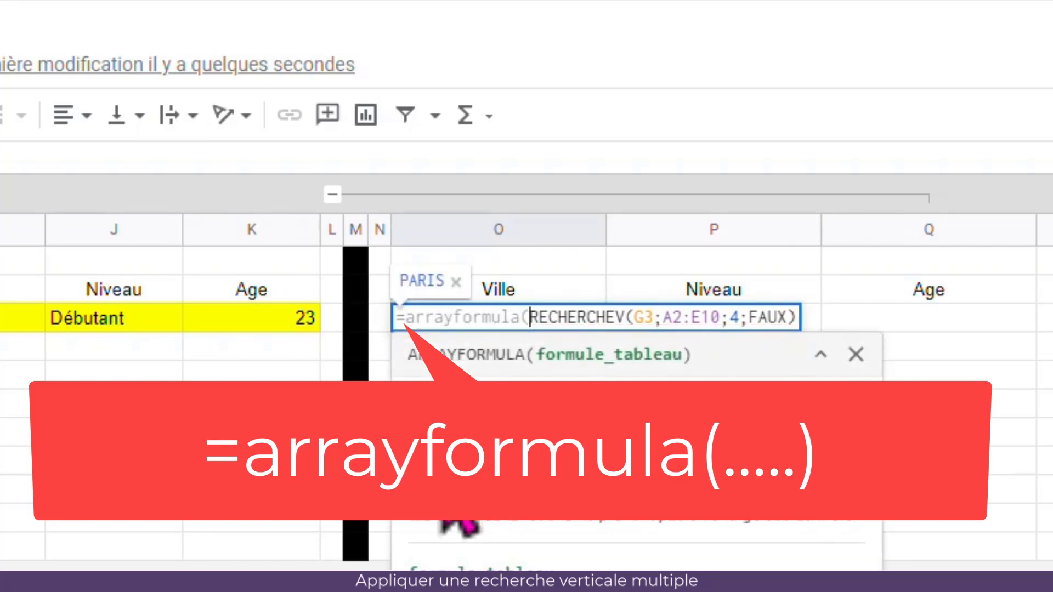
pyautogui.click(796, 318)
pyautogui.write(')')
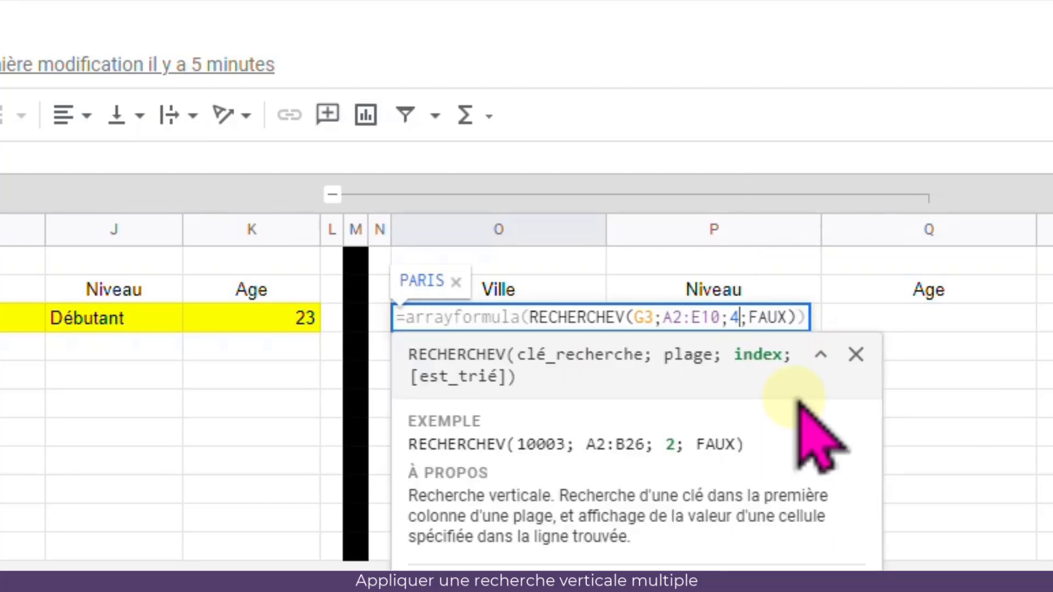
# Replace the single column index in the O3 formula with the horizontal array {4\5\3}.
pyautogui.press('Left')
pyautogui.write('{')
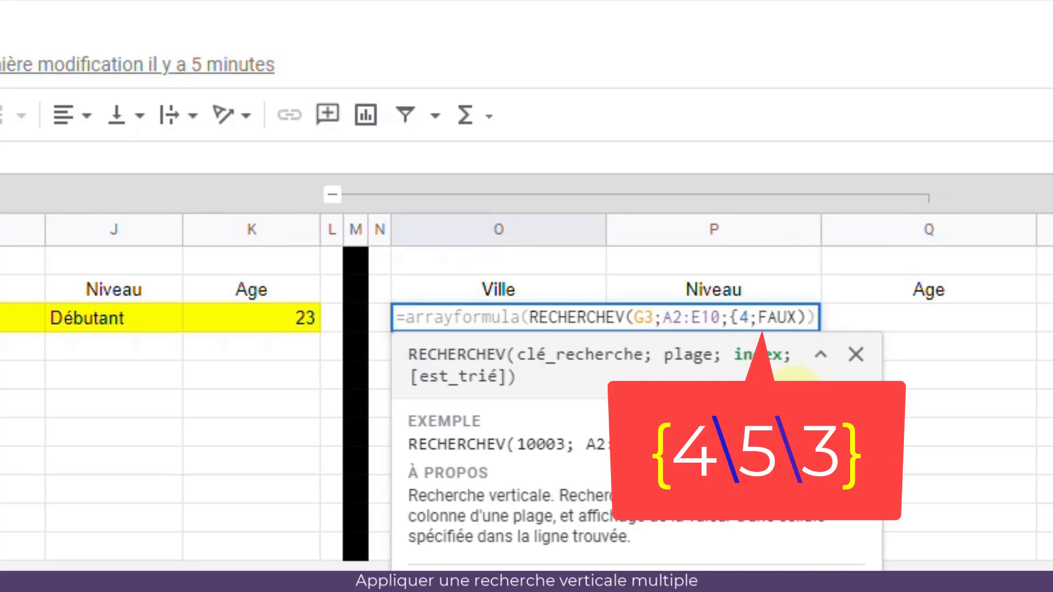
pyautogui.press('Right')
pyautogui.write('\\')
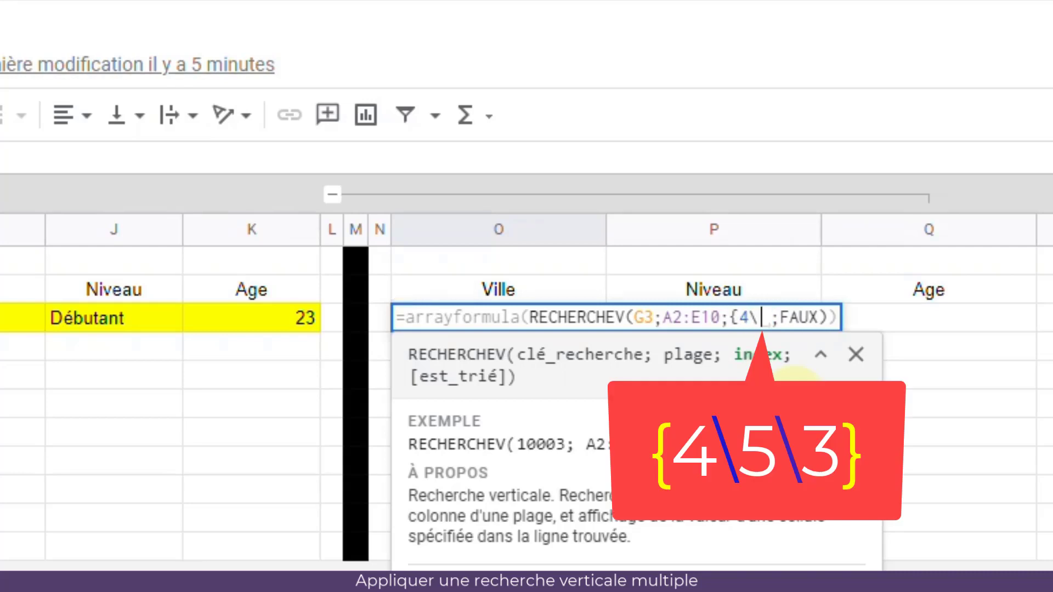
pyautogui.write('5')
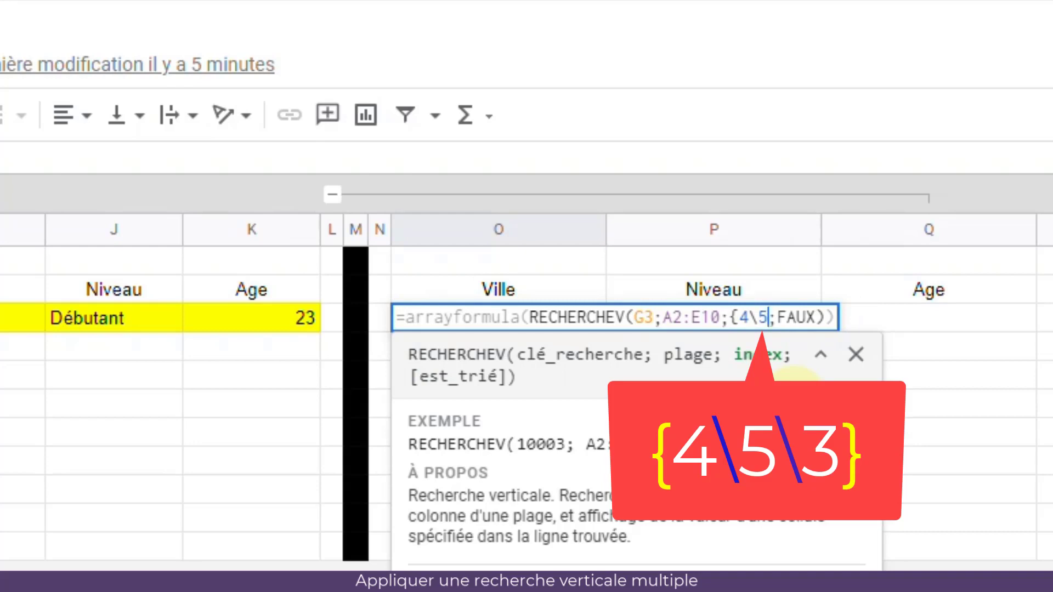
pyautogui.write('\\')
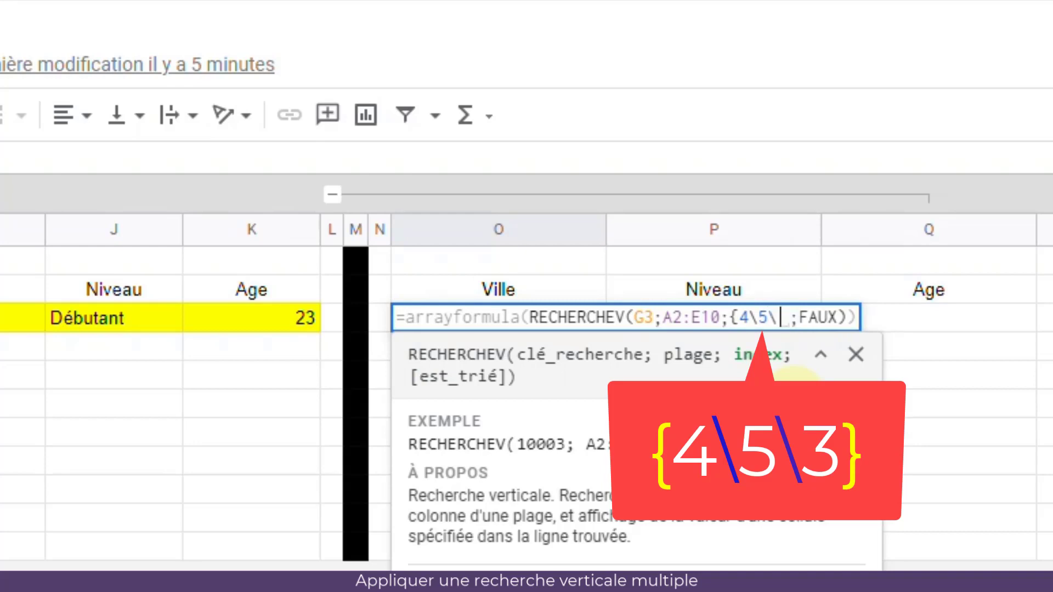
pyautogui.write('3')
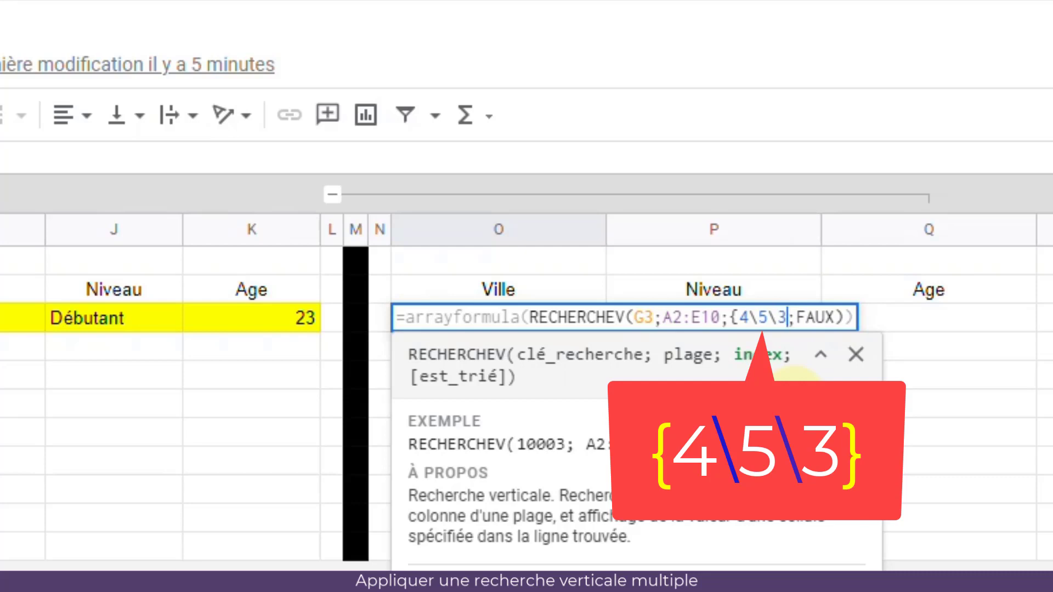
pyautogui.write('}')
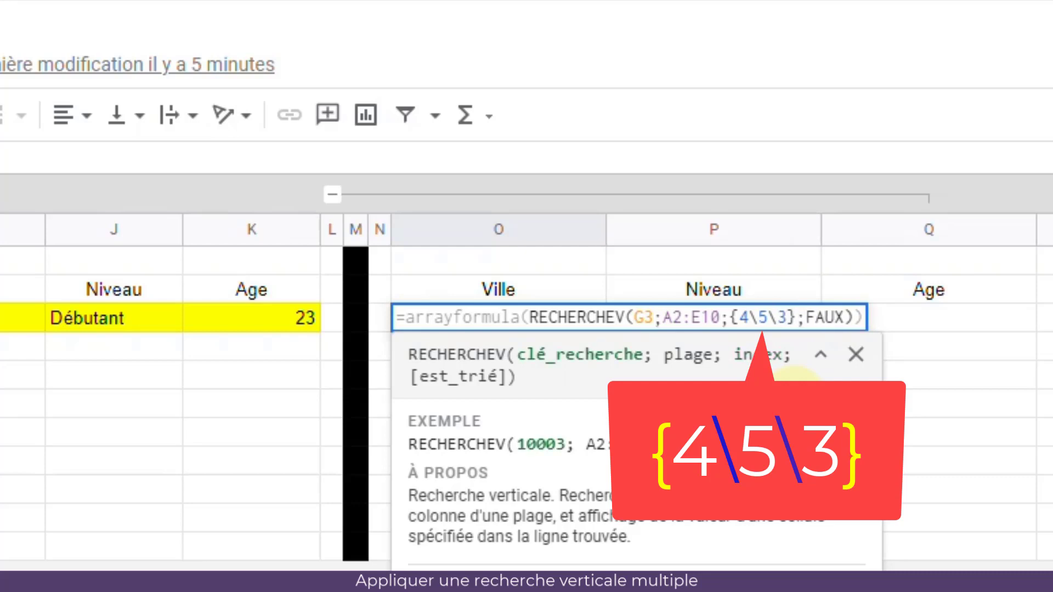
pyautogui.press('Return')
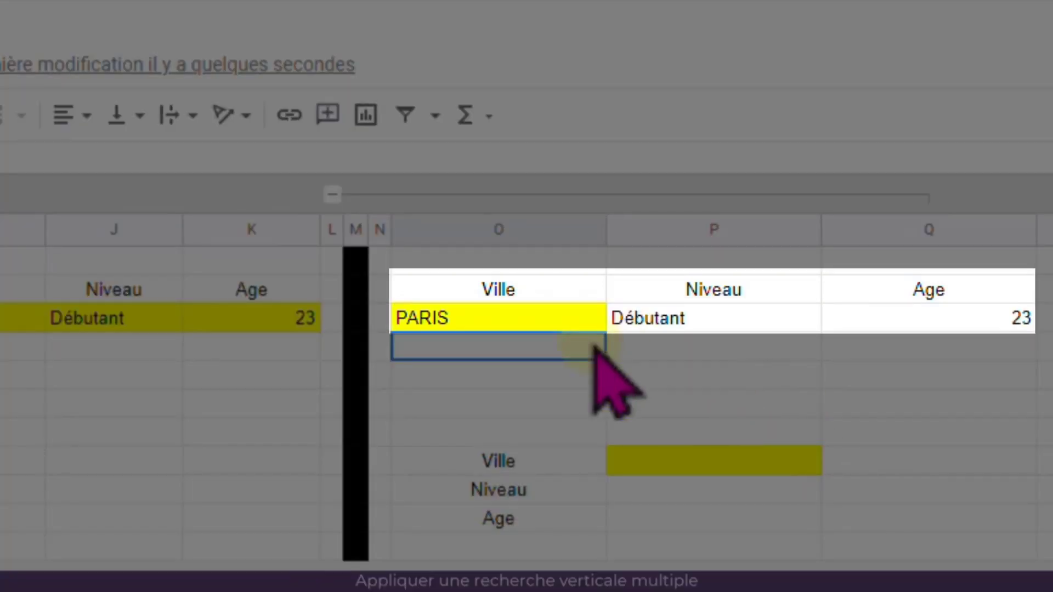
# Copy the O3 array formula's text unchanged into P8 beside the vertical Ville label.
pyautogui.click(515, 323)
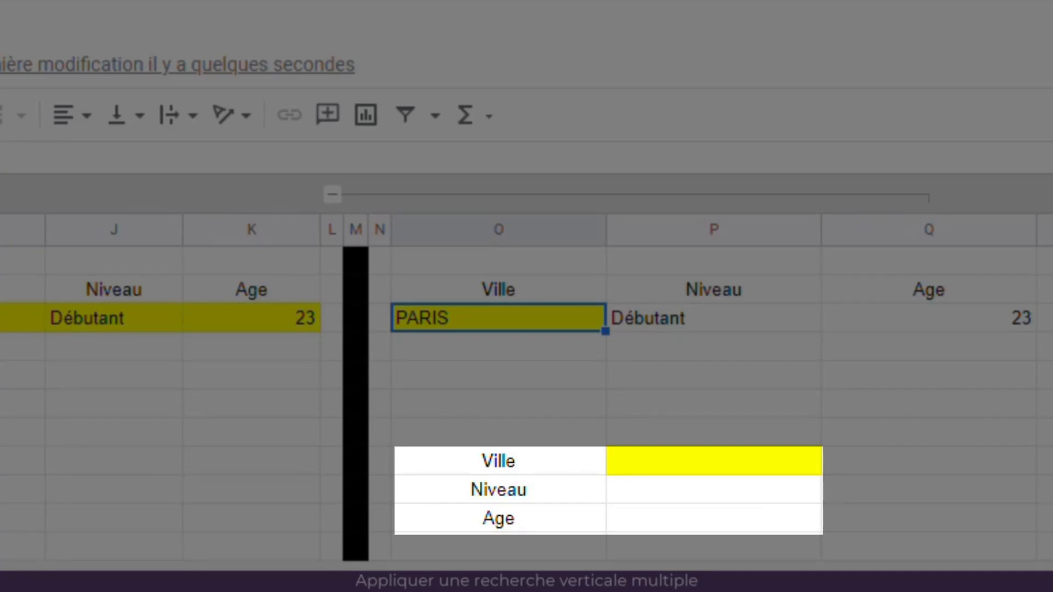
pyautogui.press('F2')
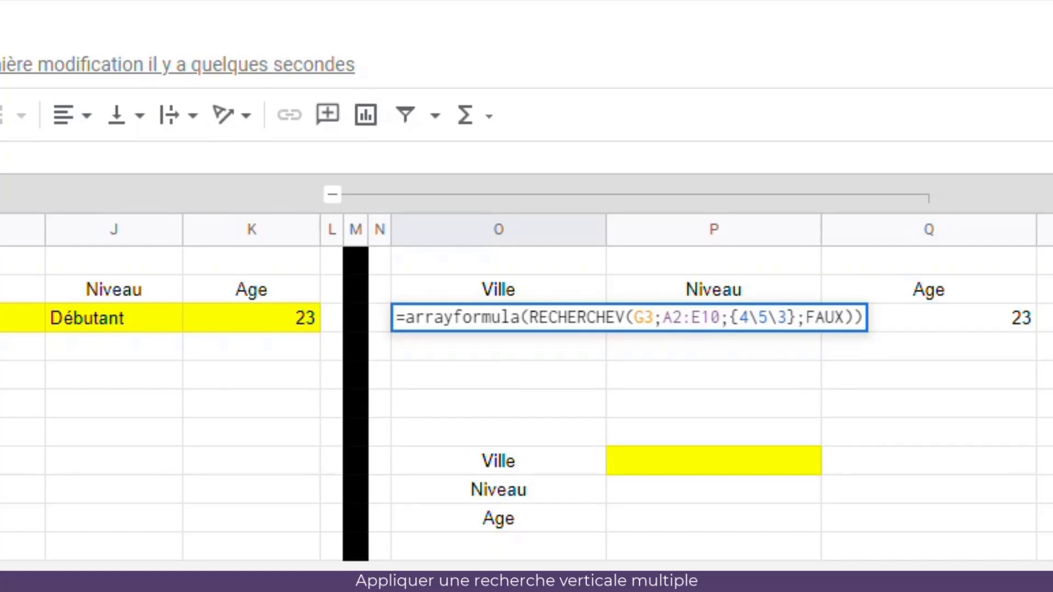
pyautogui.click(693, 459)
pyautogui.hotkey('ctrl', 'v')
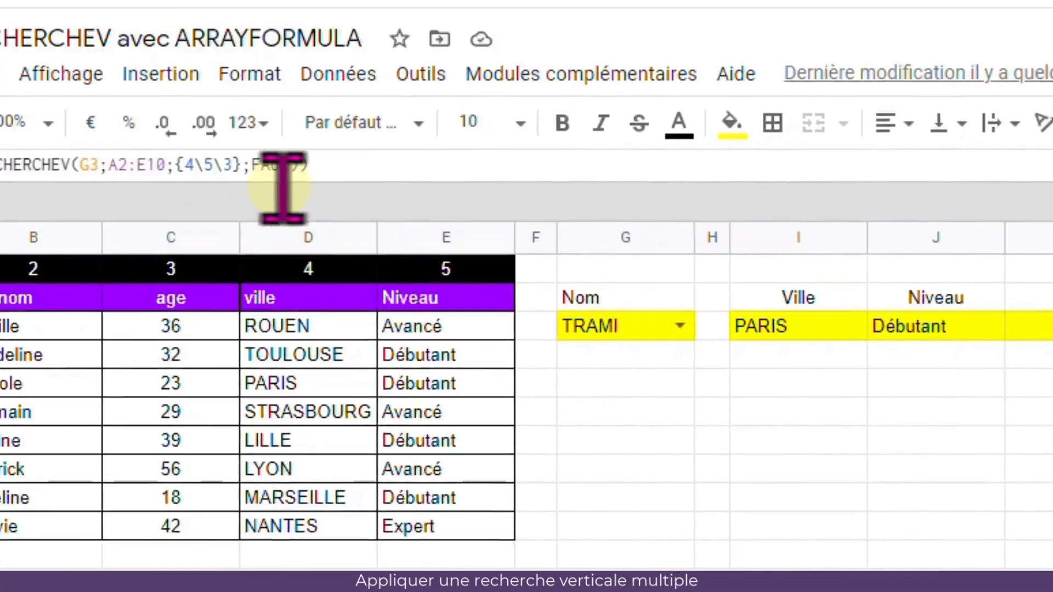
# Change the index array in the P8 formula to {4;5;3} so the results are laid out vertically.
pyautogui.click(206, 165)
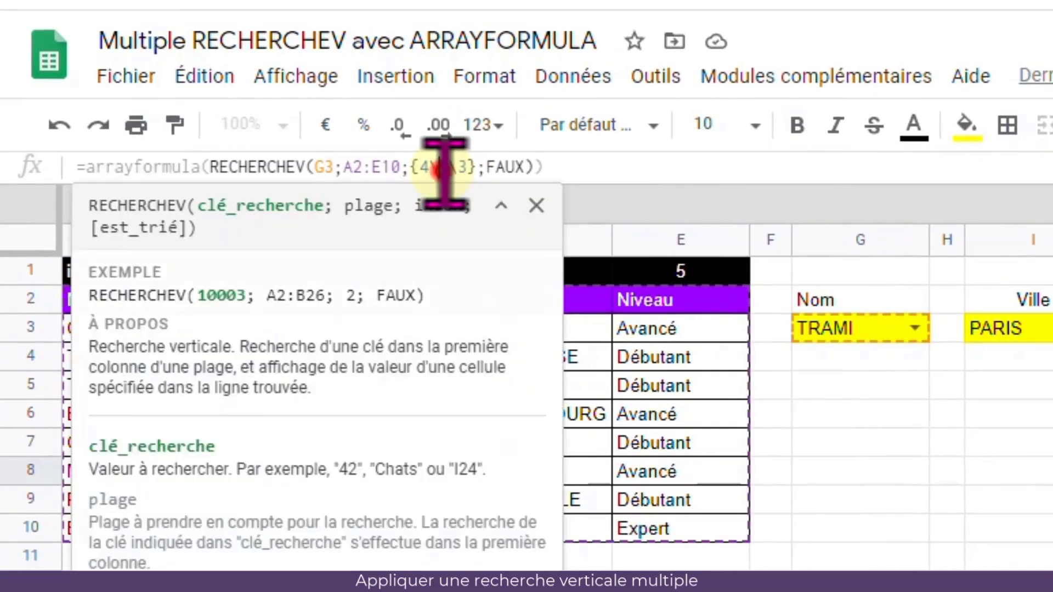
pyautogui.press('BackSpace')
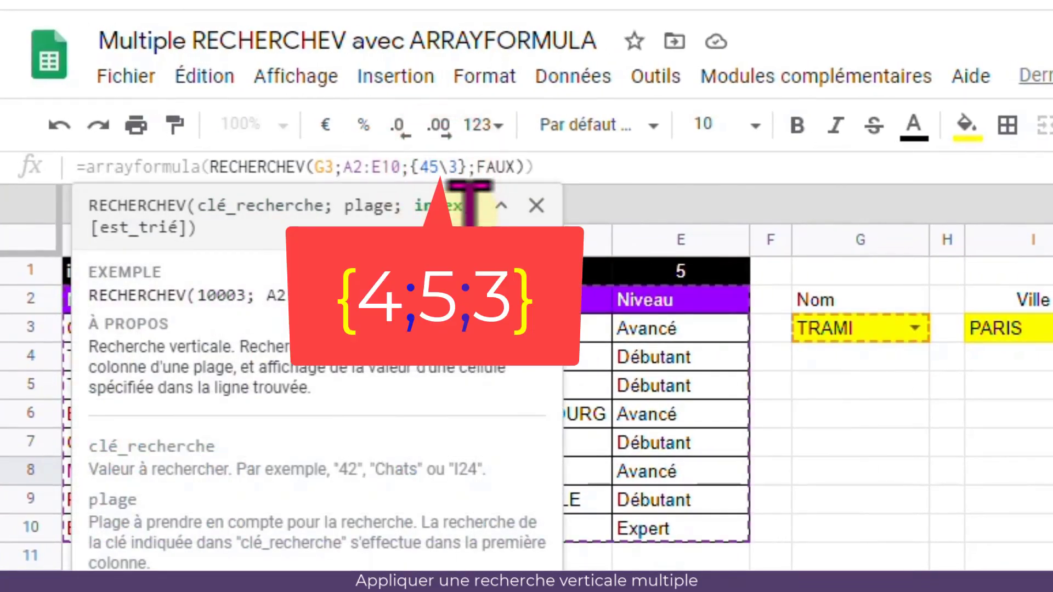
pyautogui.write(';')
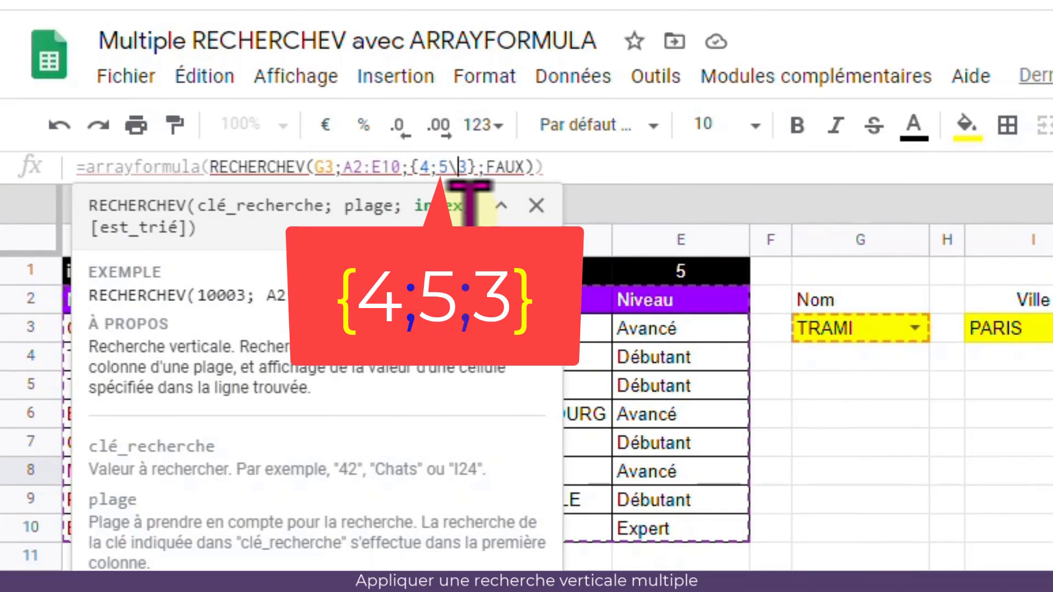
pyautogui.press('Delete')
pyautogui.write(';')
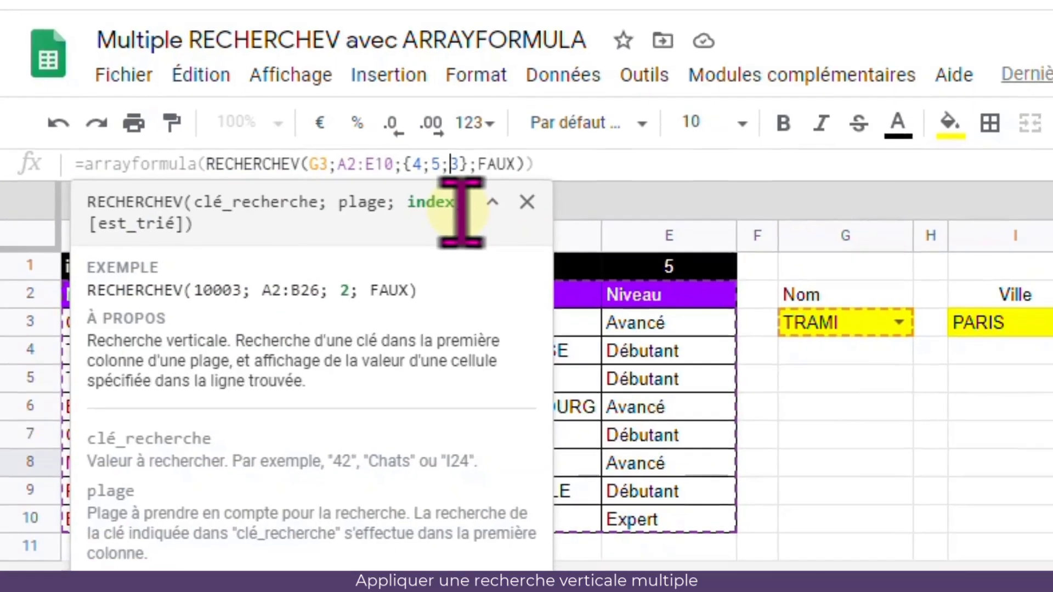
pyautogui.press('Return')
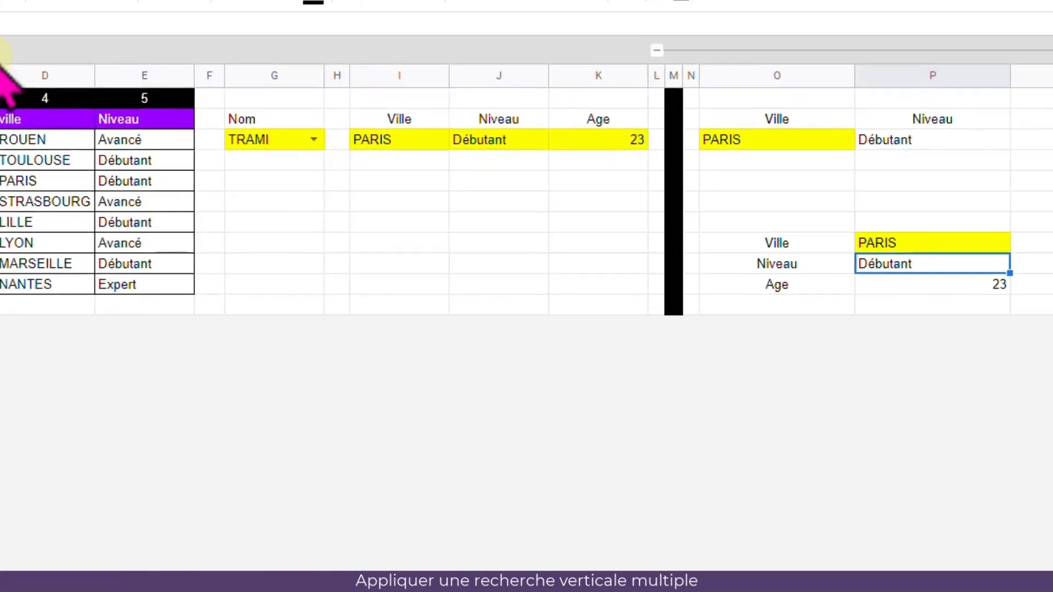
# Check the Ville, Niveau and Age results in cells P8 to P10.
pyautogui.click(910, 242)
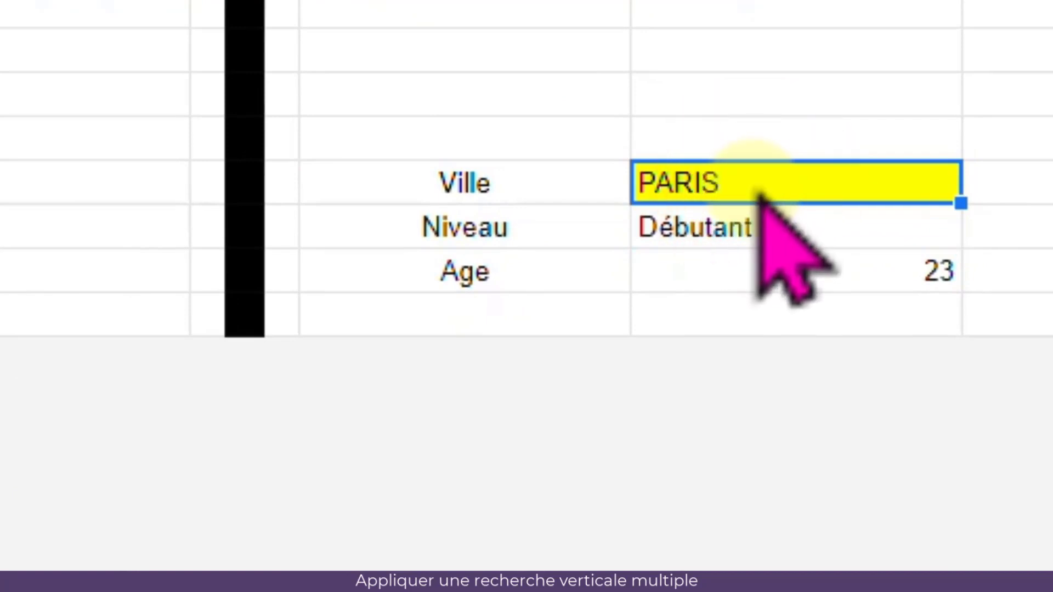
pyautogui.click(747, 235)
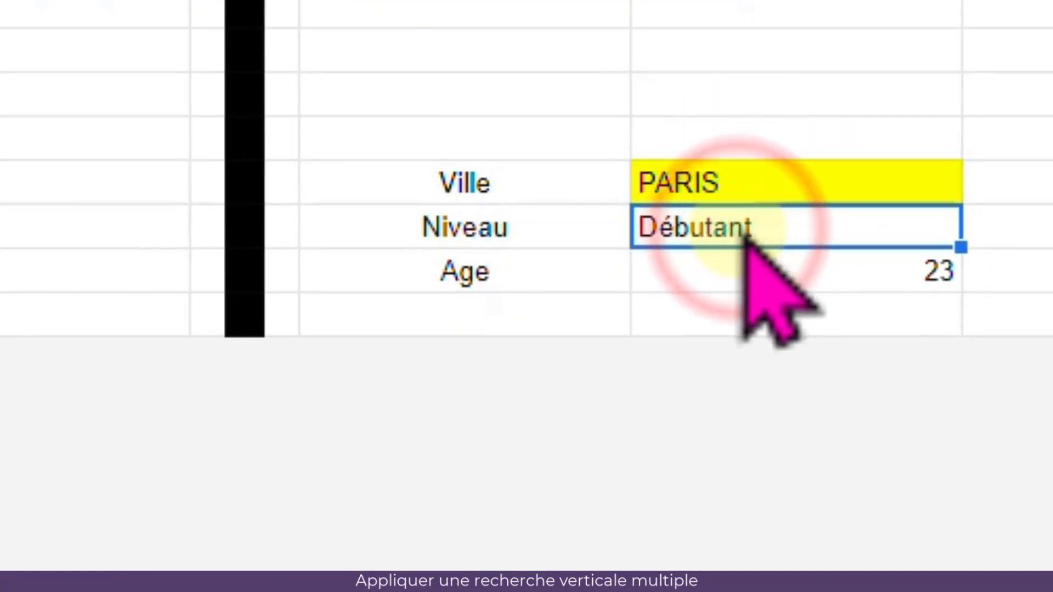
pyautogui.click(743, 286)
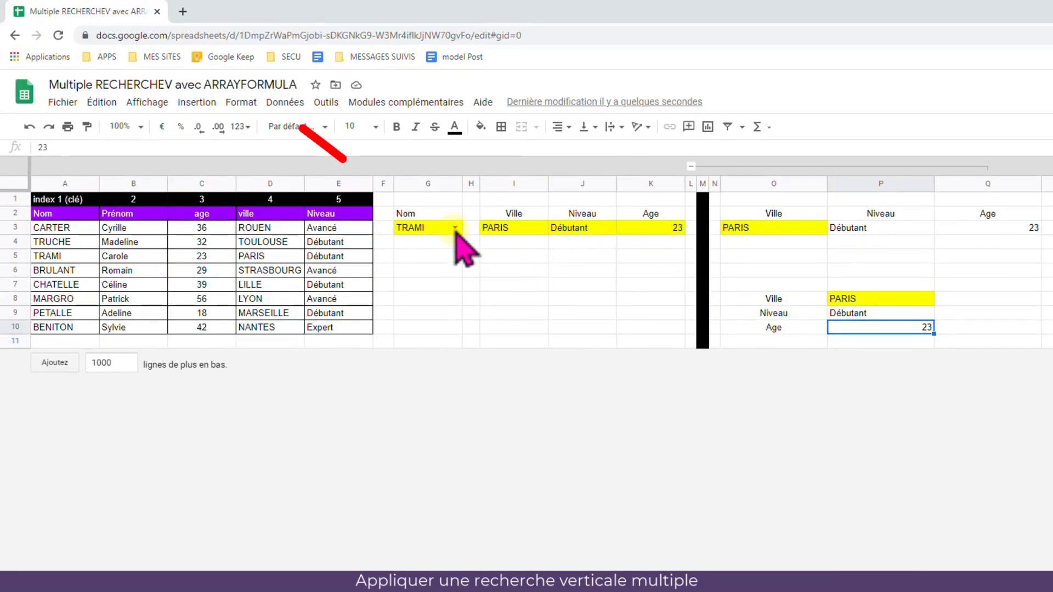
# Review the name list in G3, and compare the I3 formula with the array formulas in O3 and P8.
pyautogui.click(455, 228)
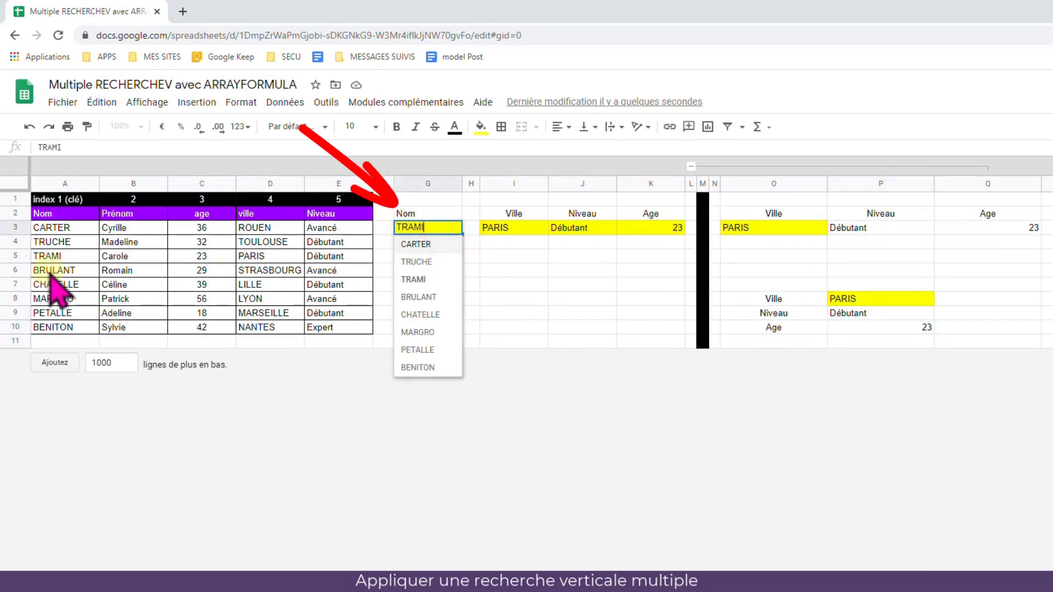
pyautogui.click(526, 229)
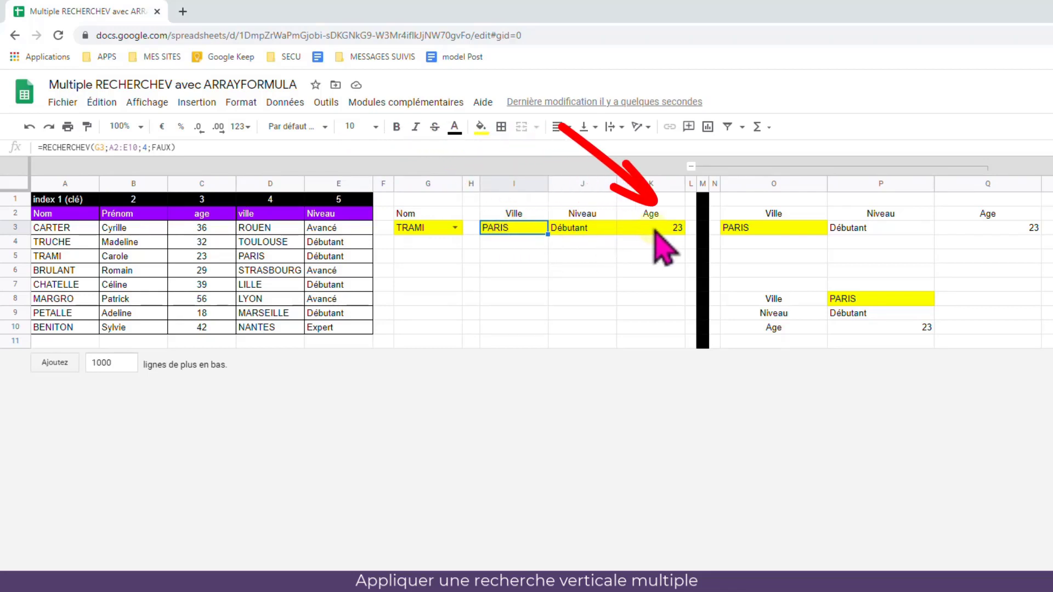
pyautogui.click(770, 229)
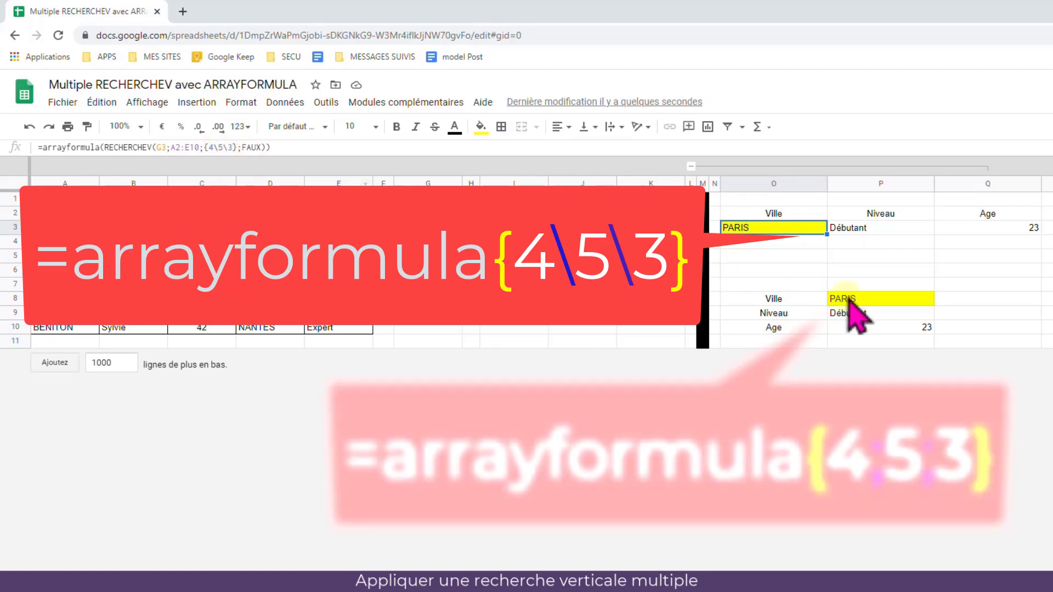
pyautogui.click(860, 299)
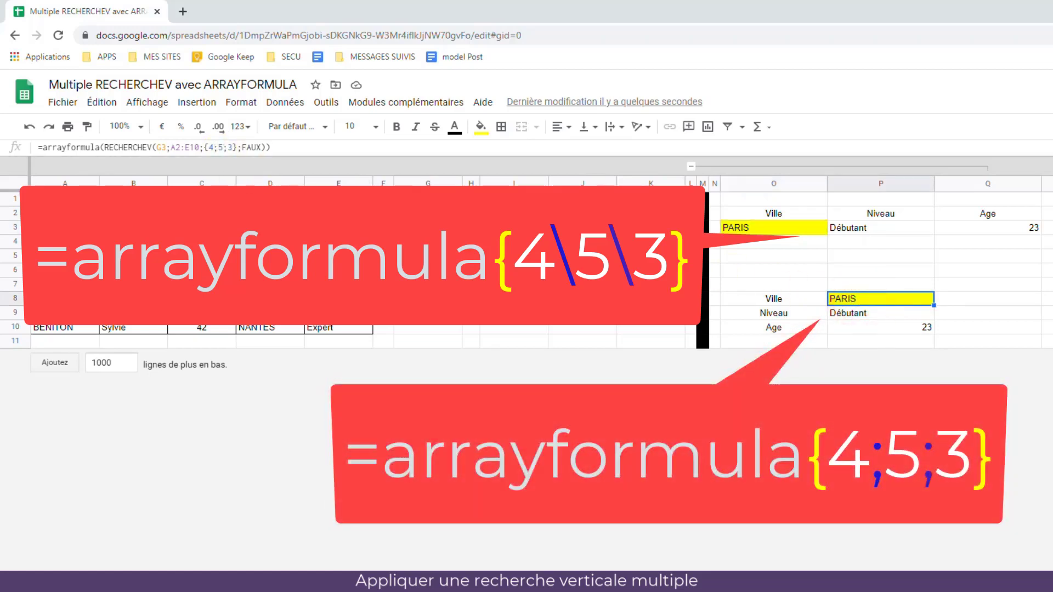